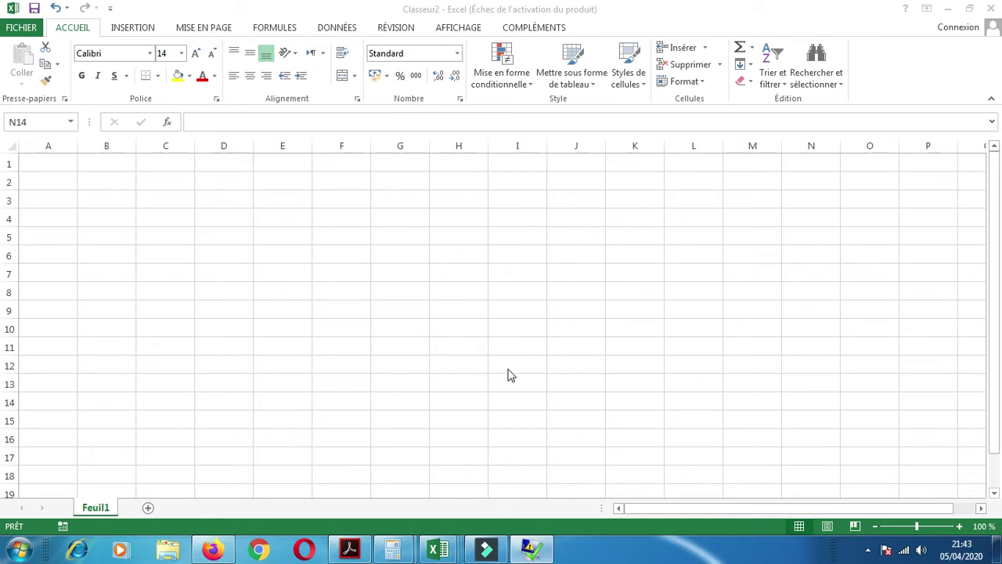
click(20, 550)
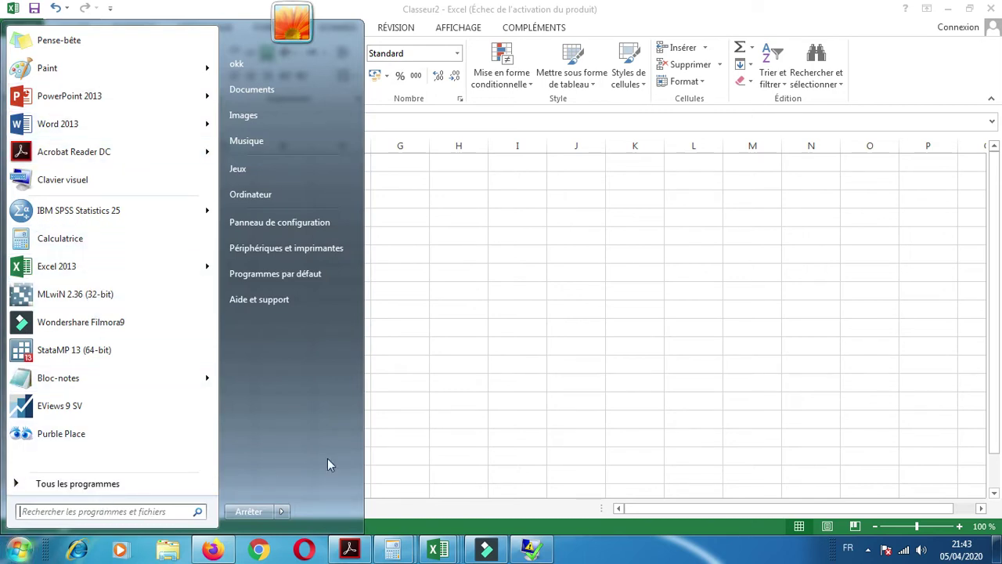
click(422, 244)
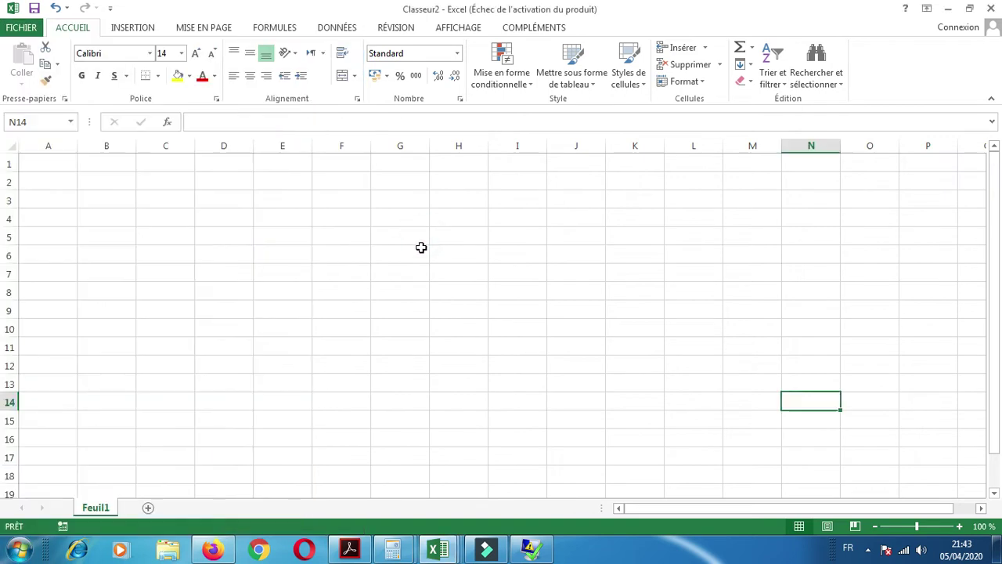
click(195, 192)
click(172, 202)
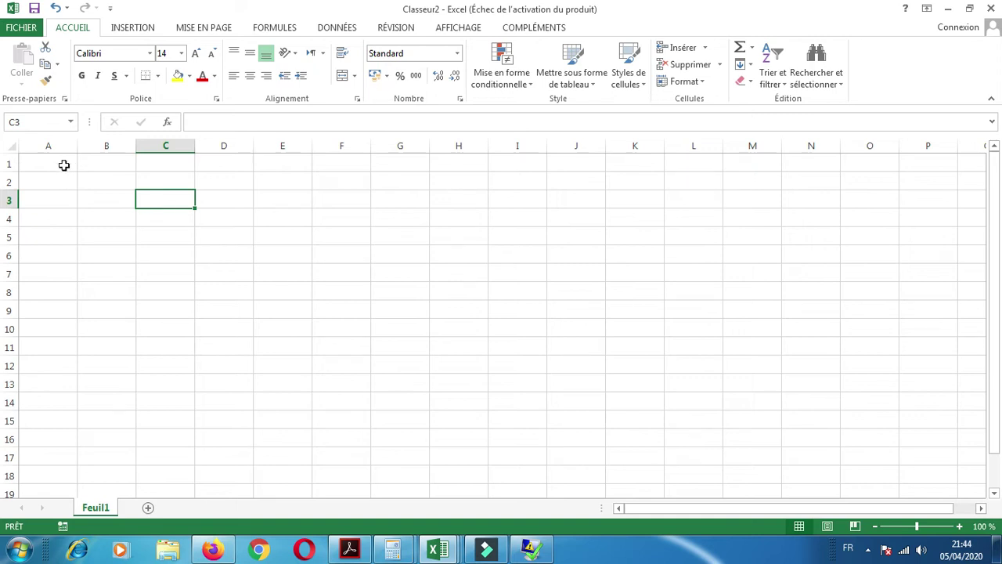
- Select columns A through E one at a time, followed by rows 1 and 2
click(49, 146)
click(106, 147)
click(166, 148)
click(226, 146)
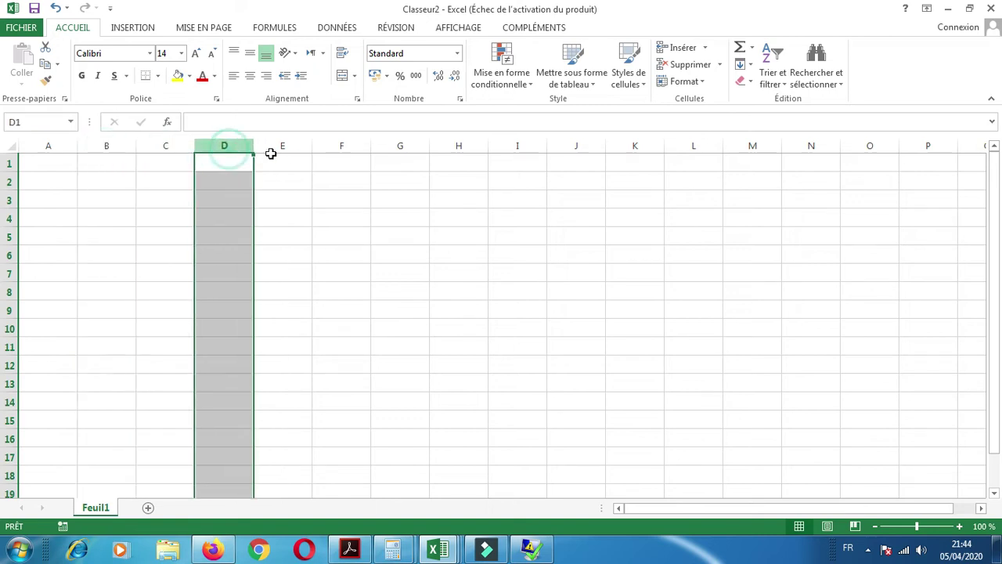
click(286, 148)
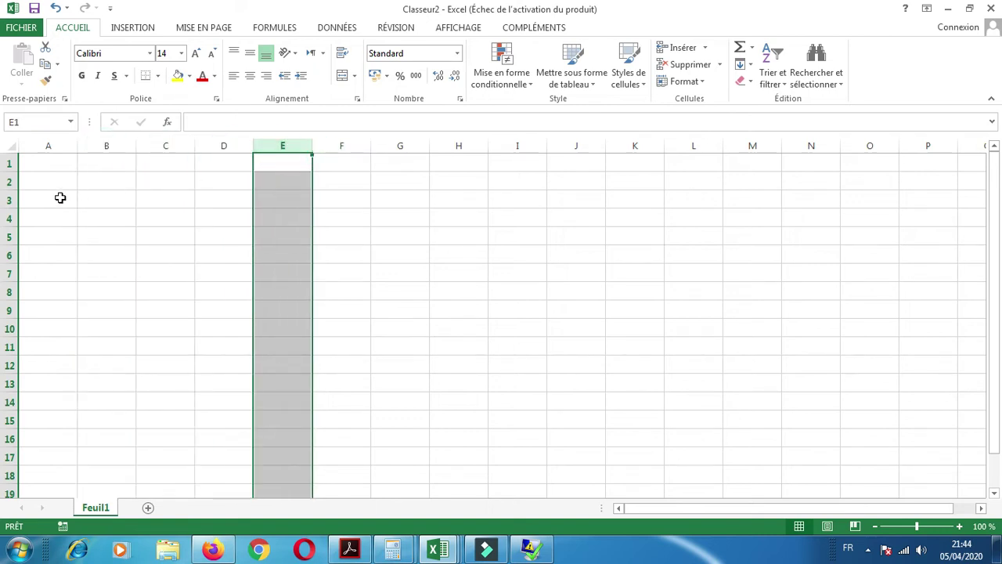
click(9, 162)
click(14, 181)
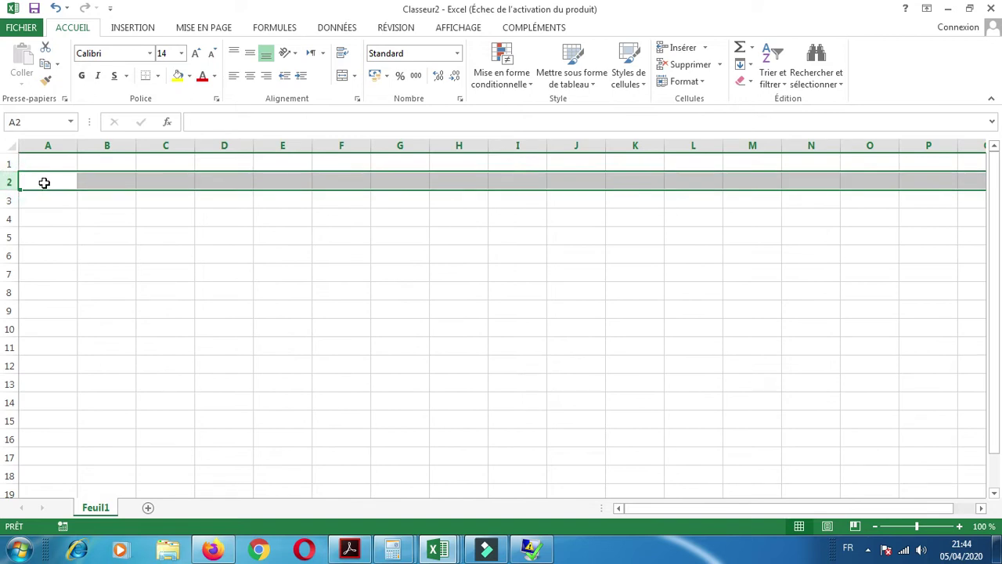
- Select cells A2, A1, B1, B2, C2 and C3 one at a time to view their cell references
click(43, 181)
click(69, 164)
click(101, 165)
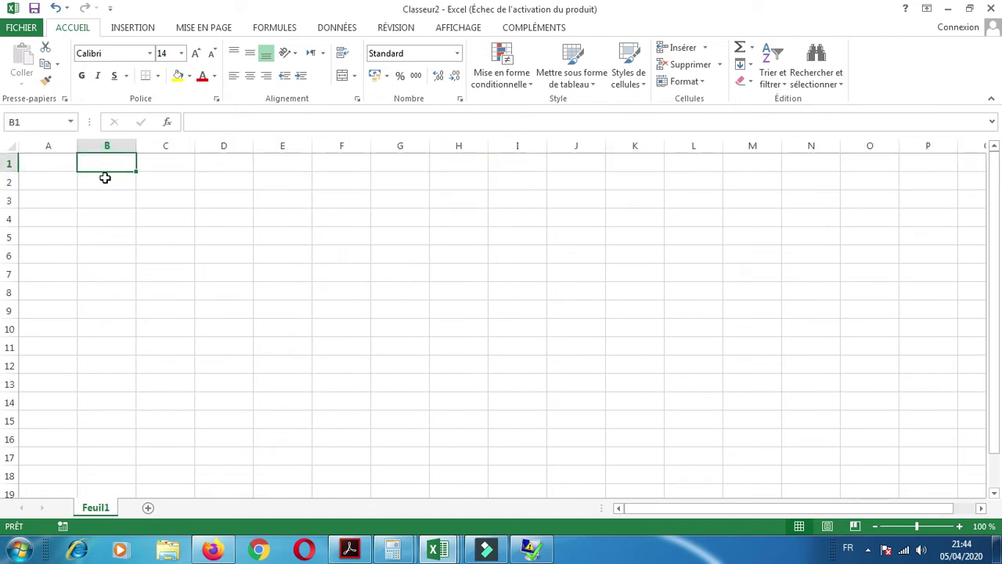
click(105, 180)
click(166, 178)
click(184, 201)
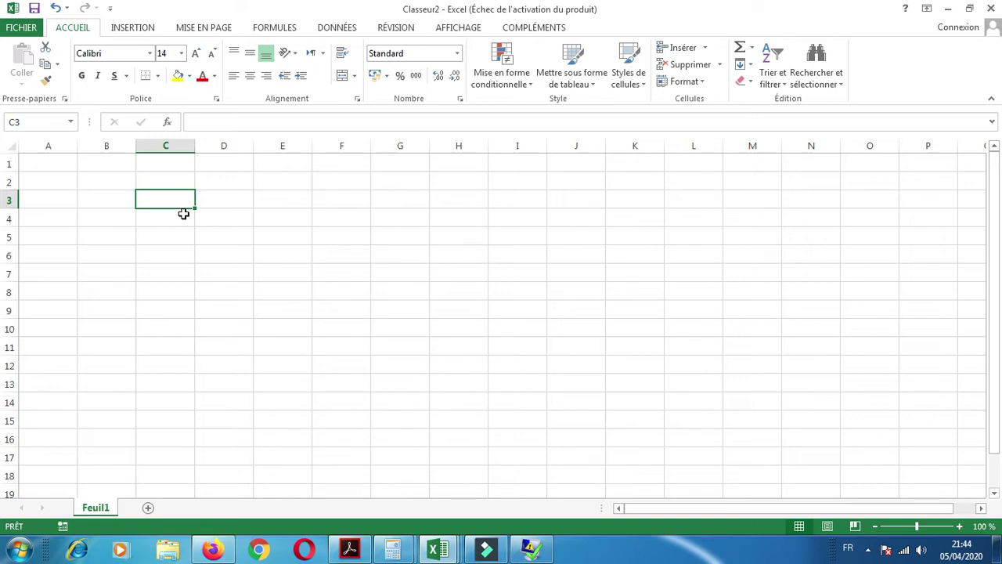
- Select cell C4 and widen column C to about two and a half times its width
click(183, 214)
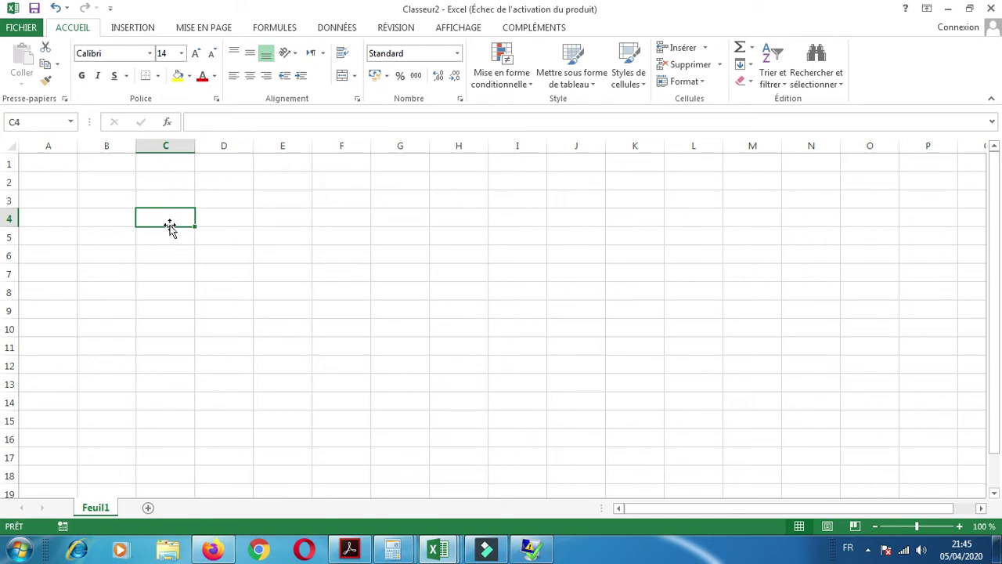
drag(195, 146, 289, 148)
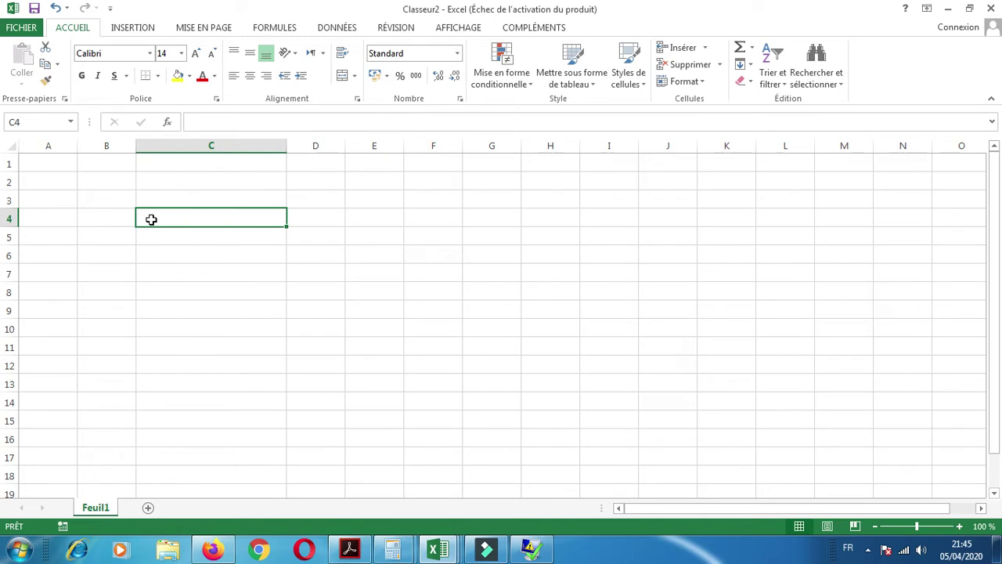
- Enter the headings Nom in cell C4 and Prénom in cell D4
text(Nom)
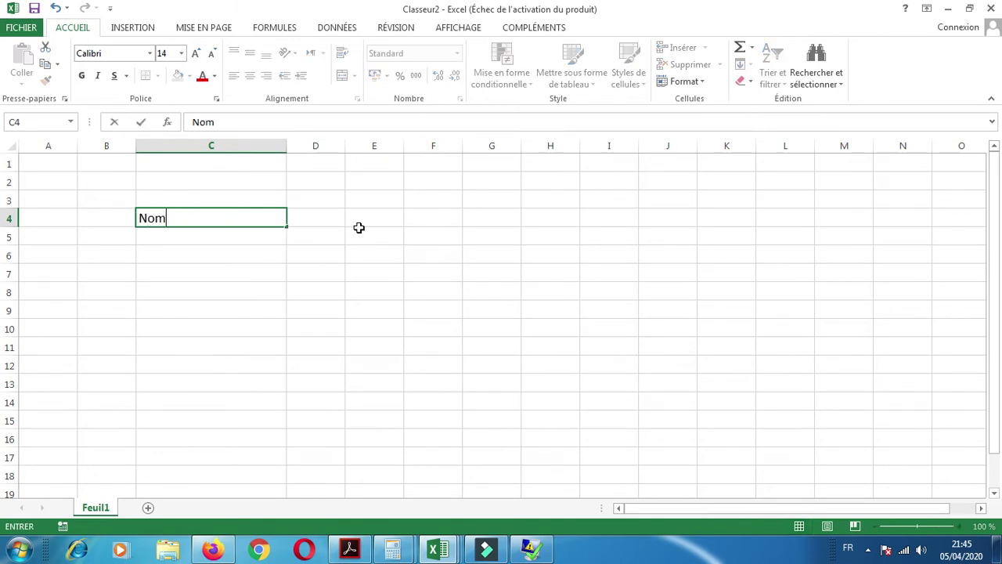
click(327, 222)
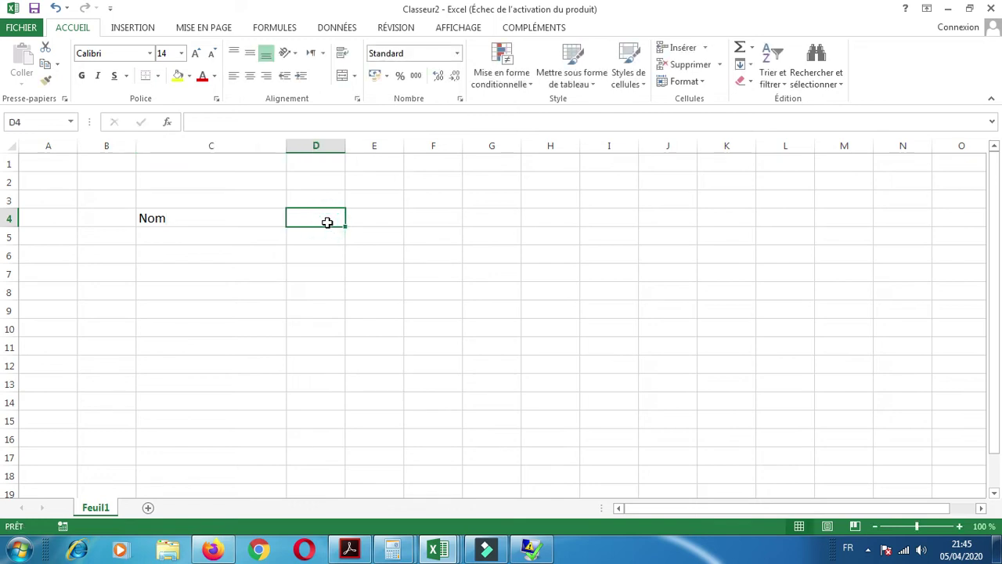
text(Pré)
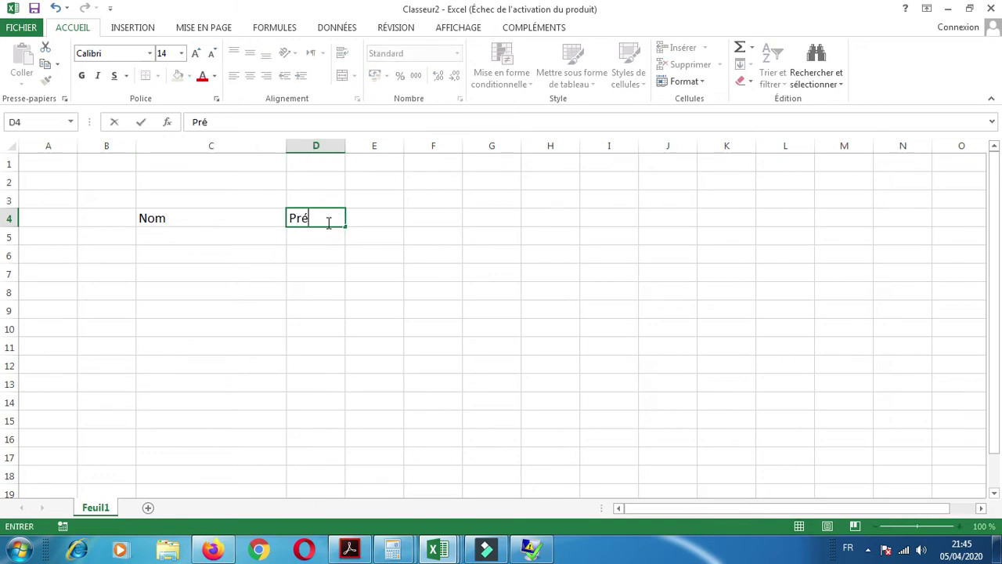
text(nom)
key(Return)
click(302, 218)
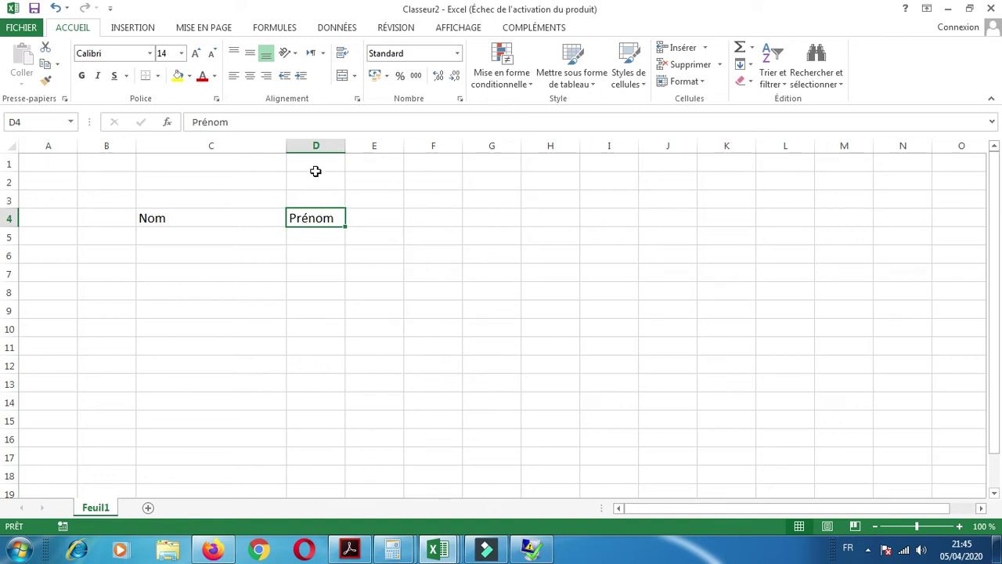
click(240, 220)
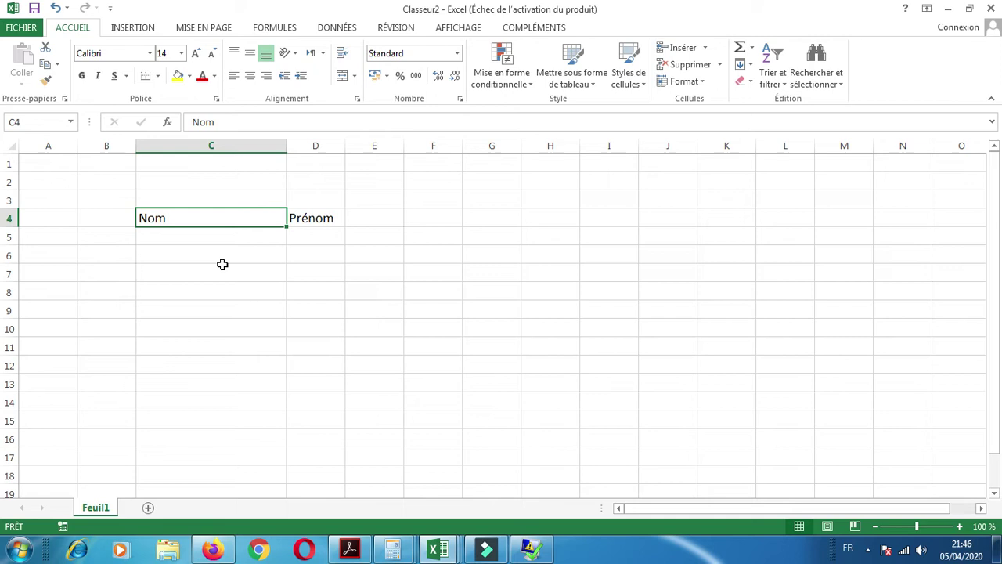
click(309, 219)
click(450, 553)
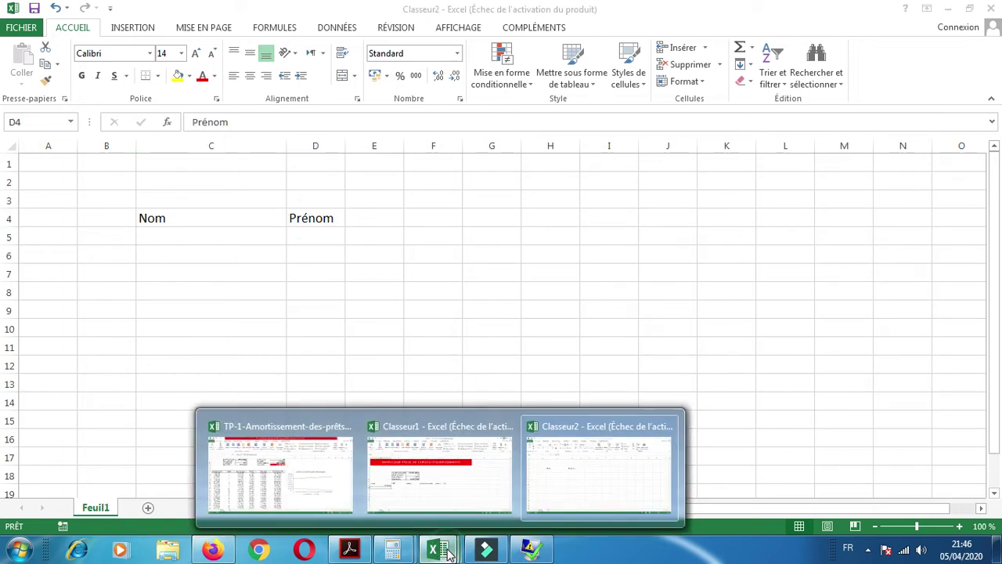
click(552, 476)
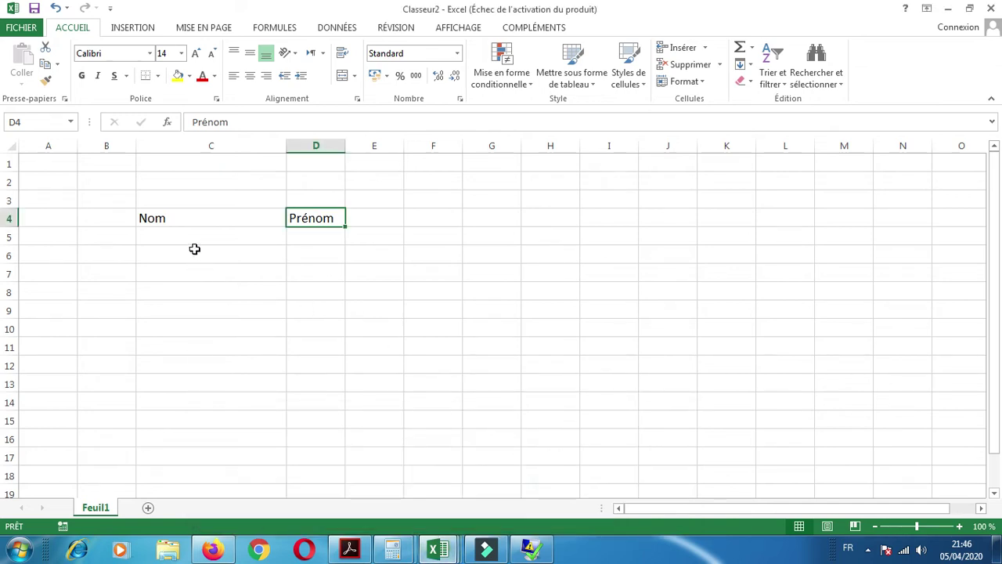
- Clear the Nom and Prénom headings from cells C4 and D4
click(169, 217)
key(Delete)
click(313, 231)
click(311, 220)
key(Delete)
click(258, 234)
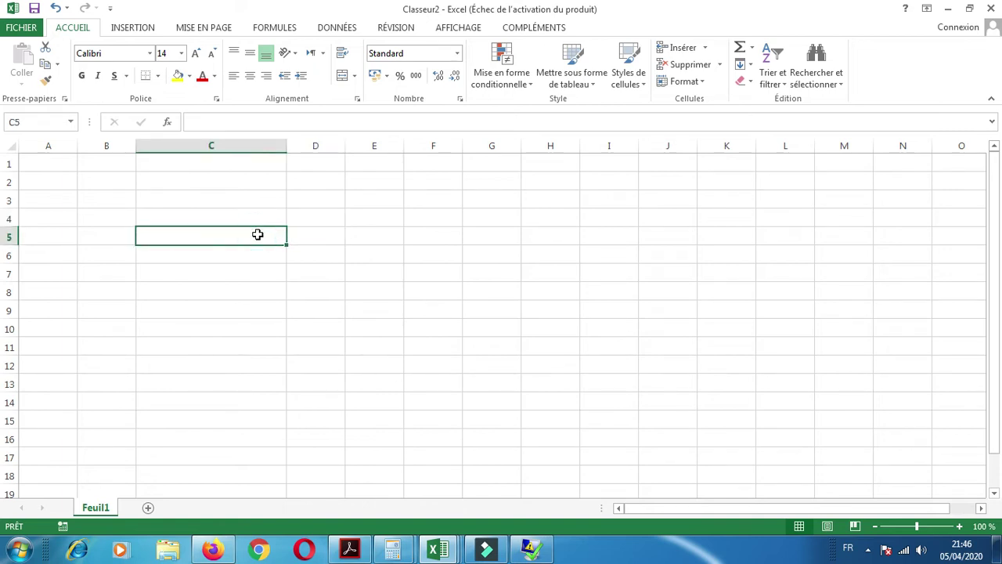
- Enter the headings Note 1, Note2 and Somme in cells C4, D4 and E4, and widen columns D and E
click(230, 218)
text(Note 1)
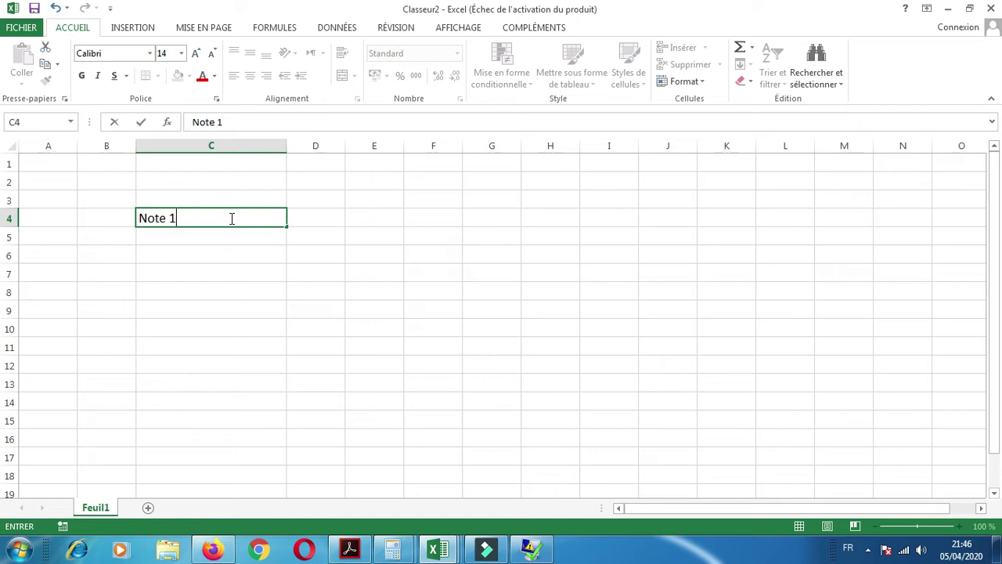
key(Tab)
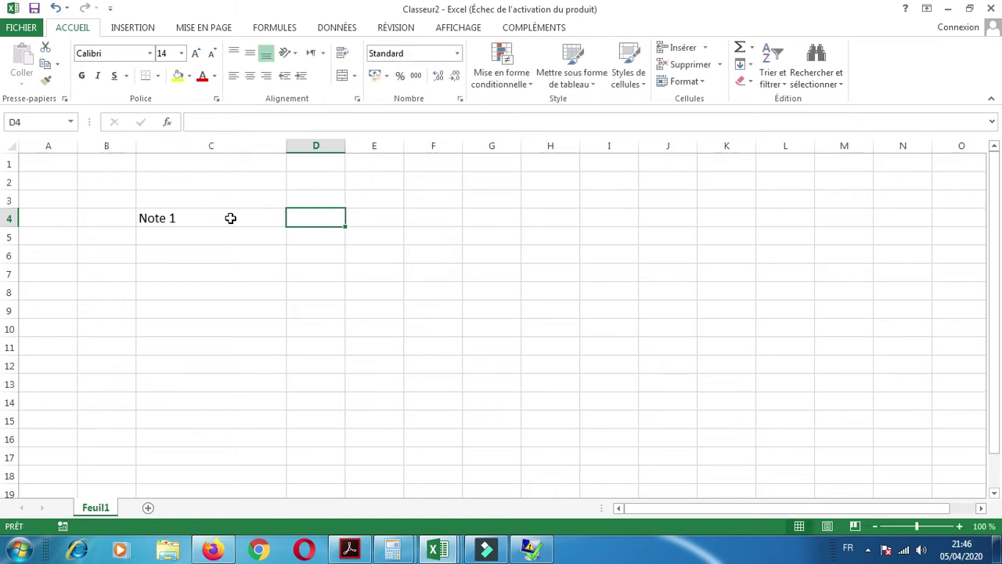
text(Note2)
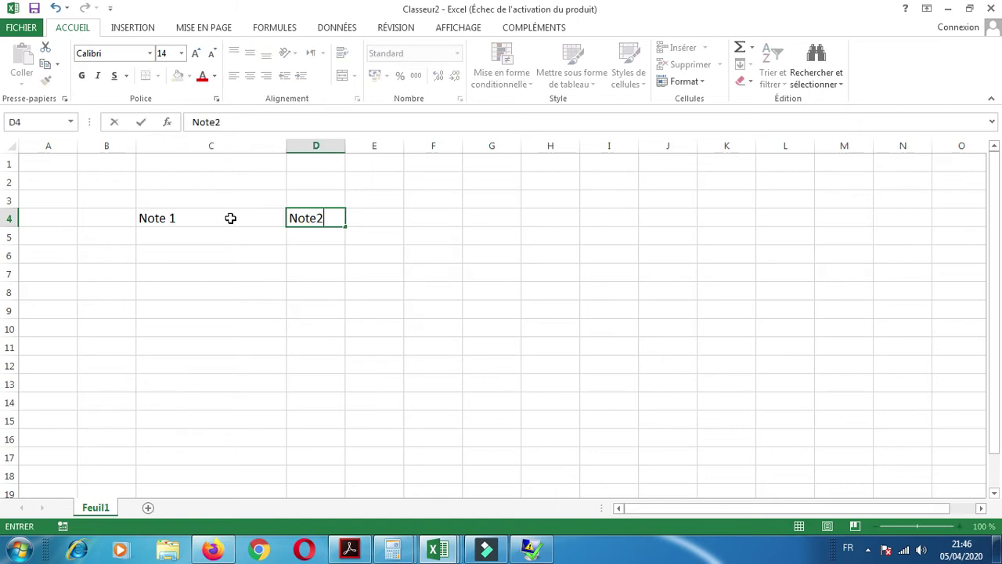
key(Tab)
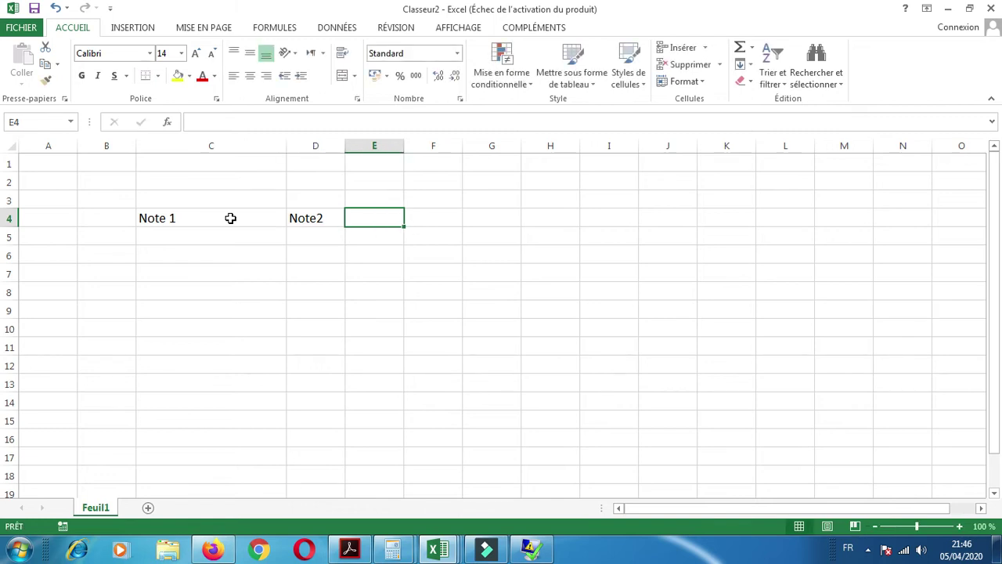
text(Somme)
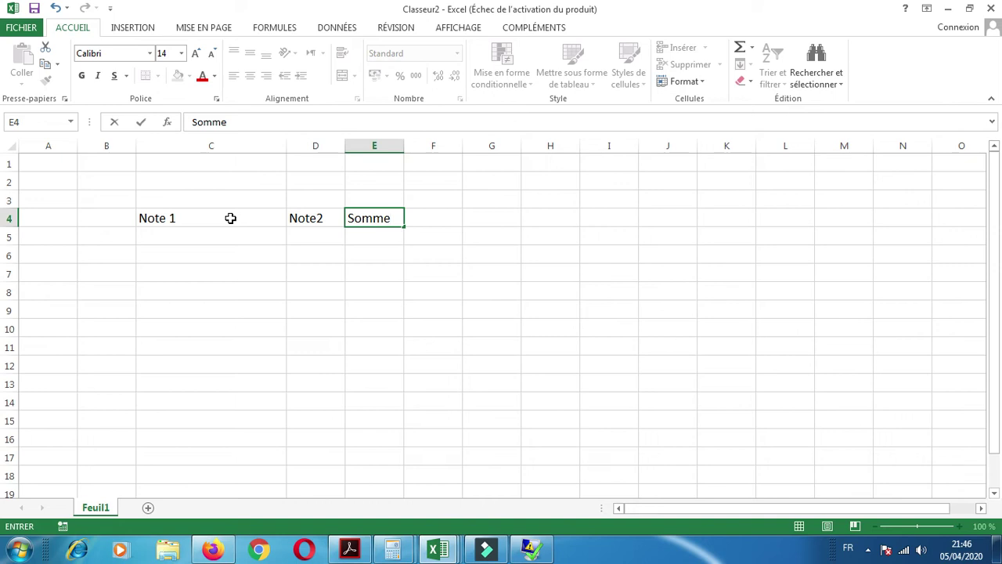
click(355, 235)
drag(344, 152, 493, 152)
- Fill the Note 1 column with the grades 15, 12 and 13 in cells C5 to C7
click(231, 235)
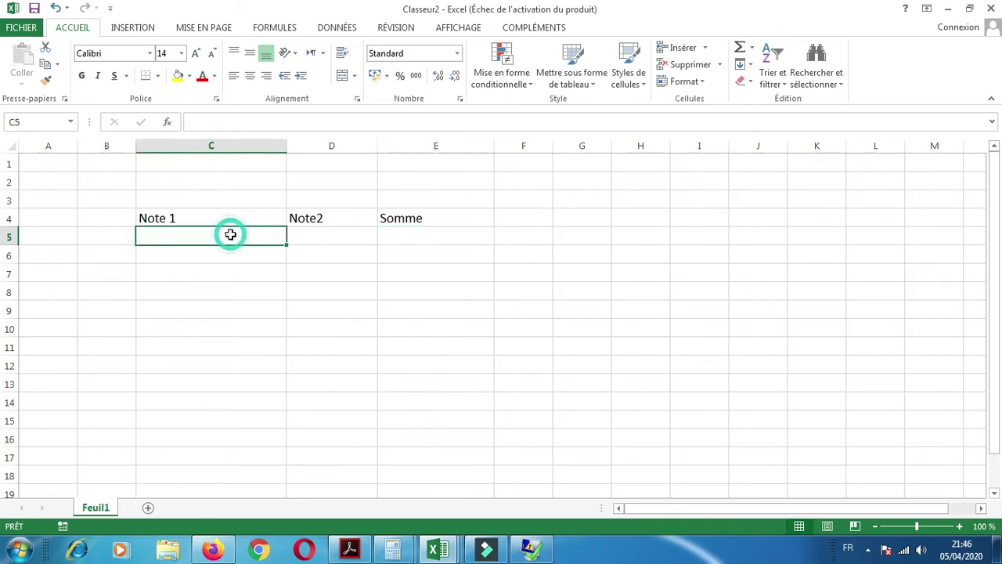
text(15)
click(237, 253)
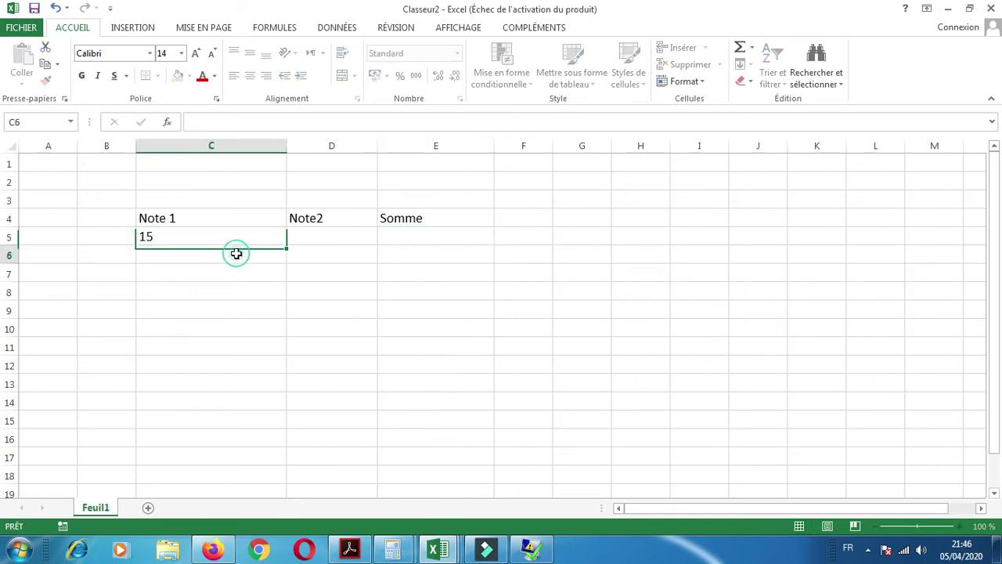
text(12)
click(242, 272)
text(13)
- Fill the Note2 column with the grades 12, 10 and 7 in cells D5 to D7
click(310, 235)
text(12)
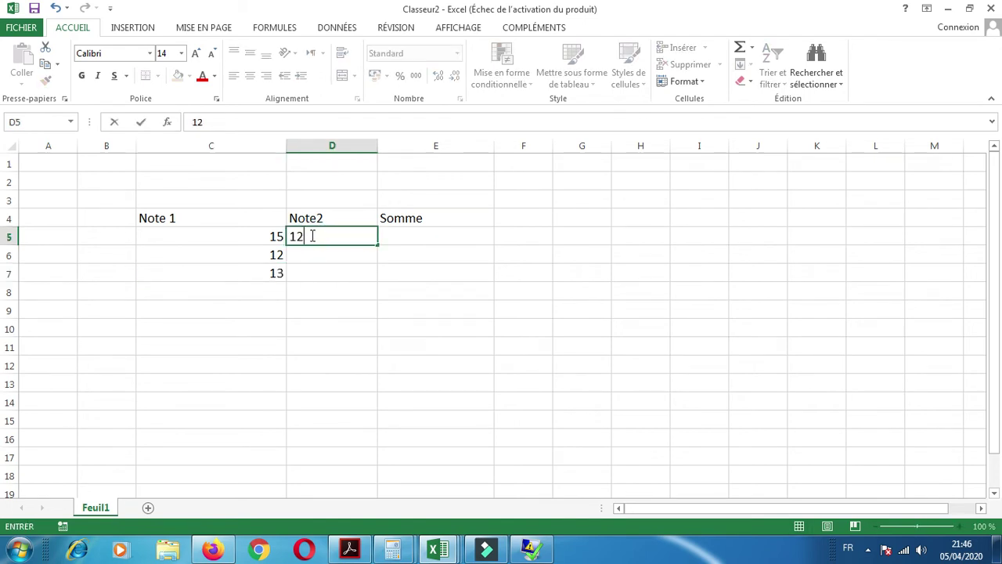
click(311, 255)
text(10)
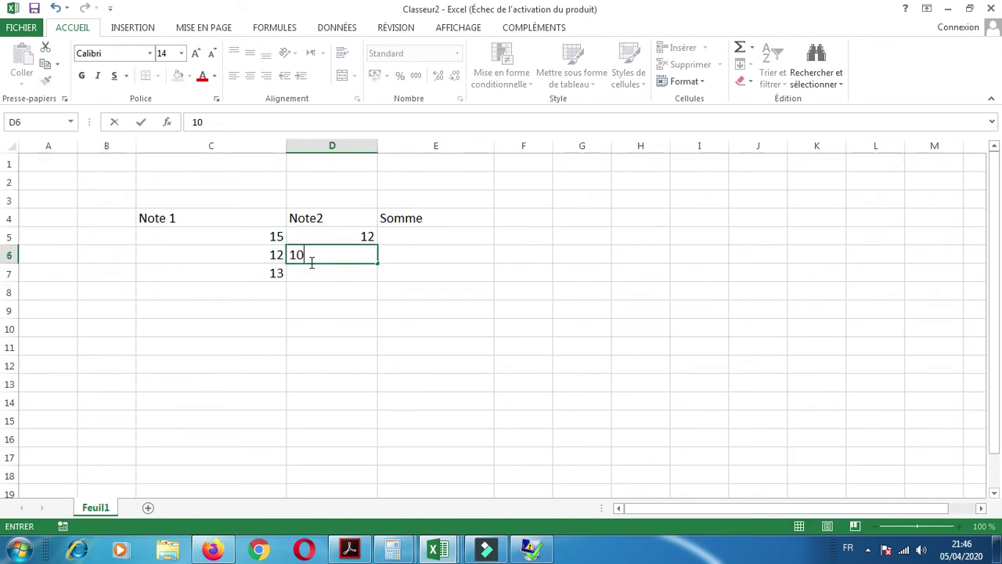
click(311, 272)
key(Return)
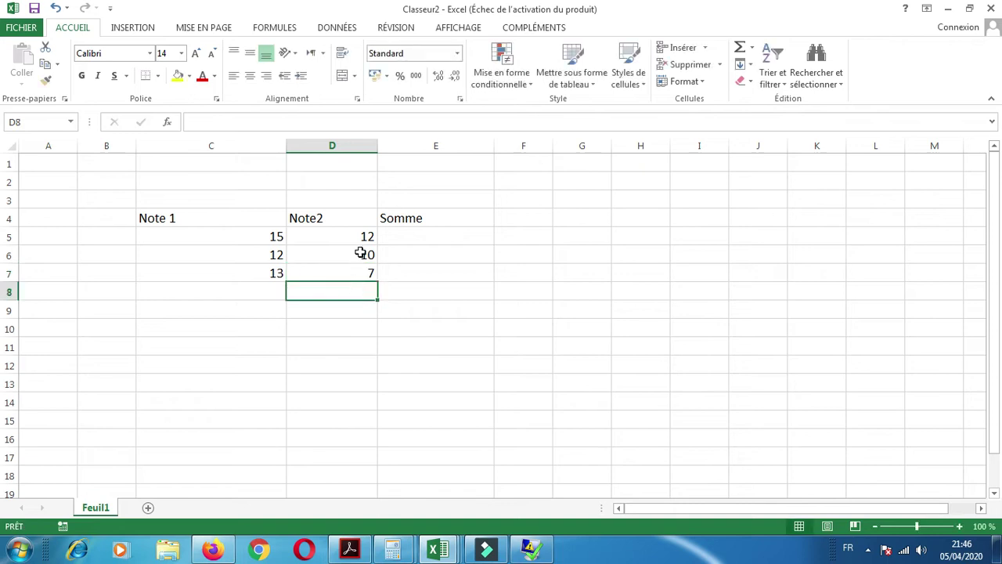
- Enter the formula =C5+D5 in cell E5 to add the first row's two notes
click(387, 228)
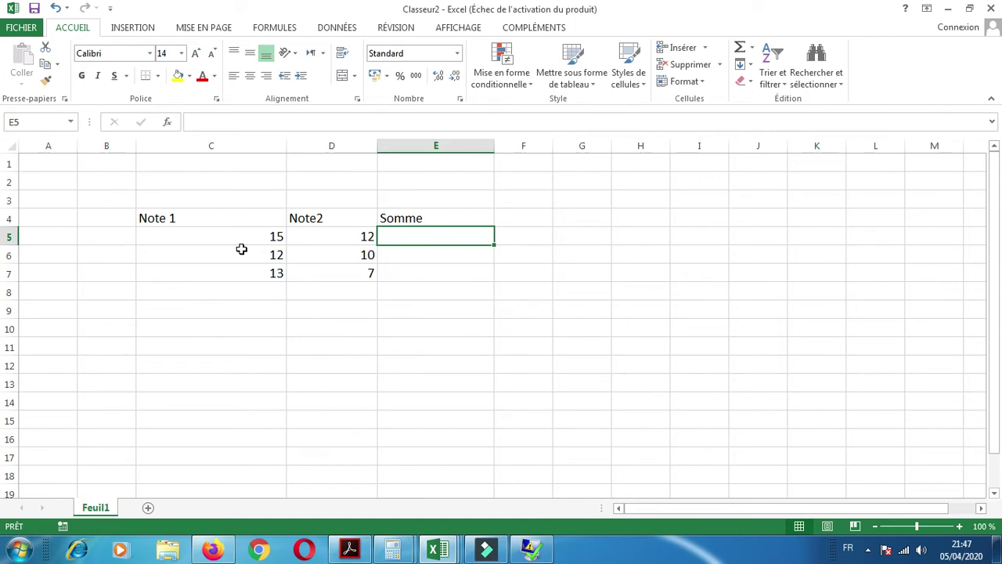
text(=)
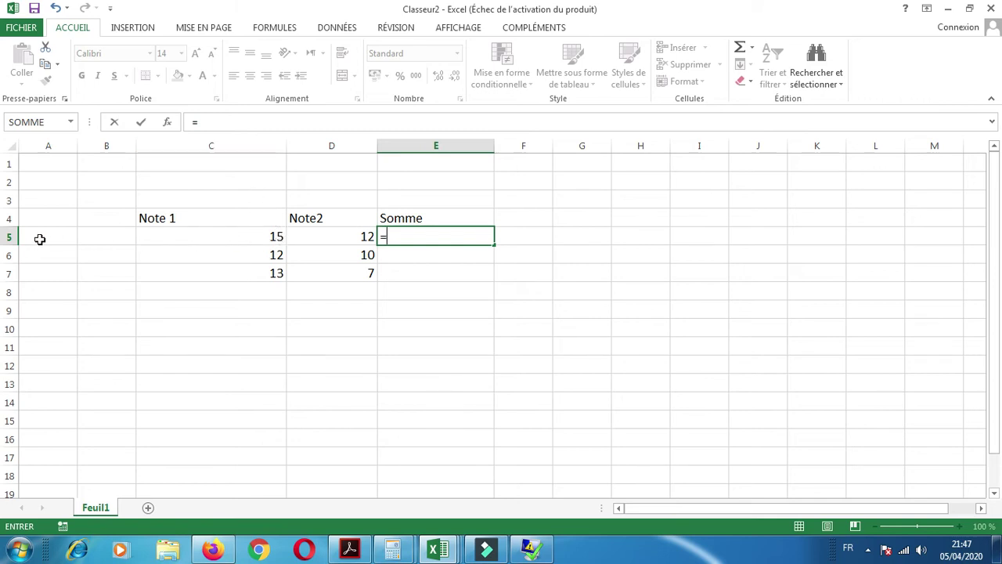
click(188, 236)
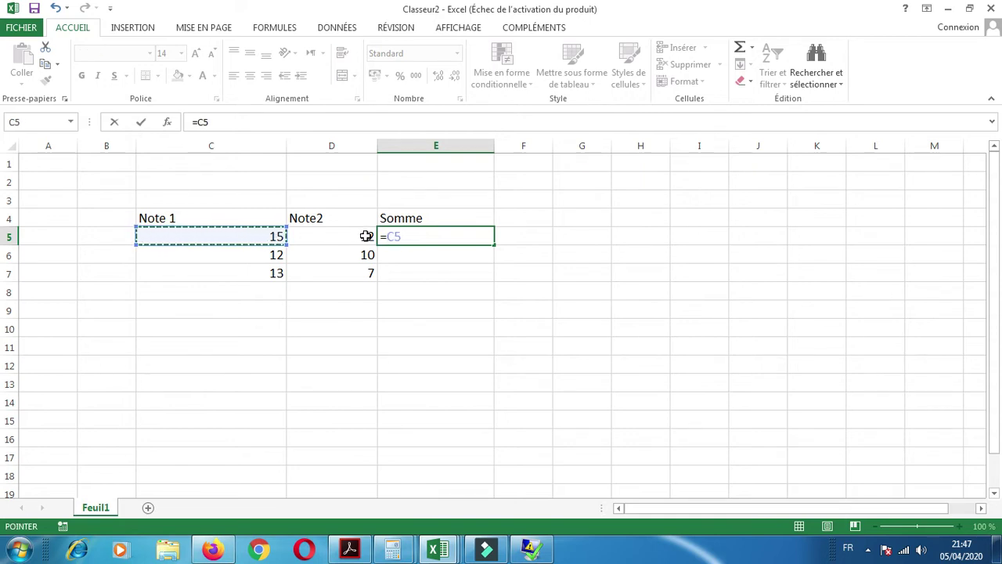
drag(403, 237, 390, 238)
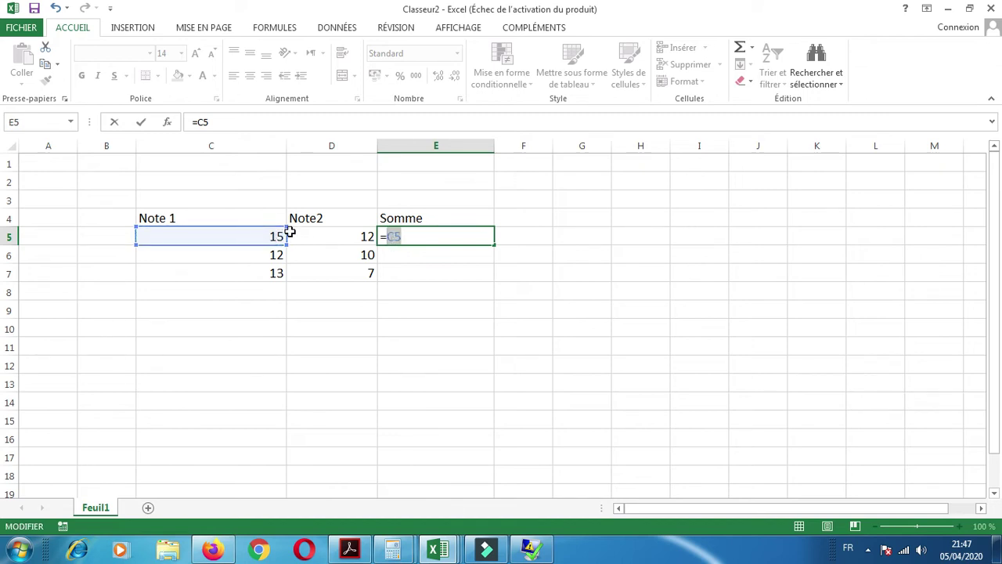
click(401, 235)
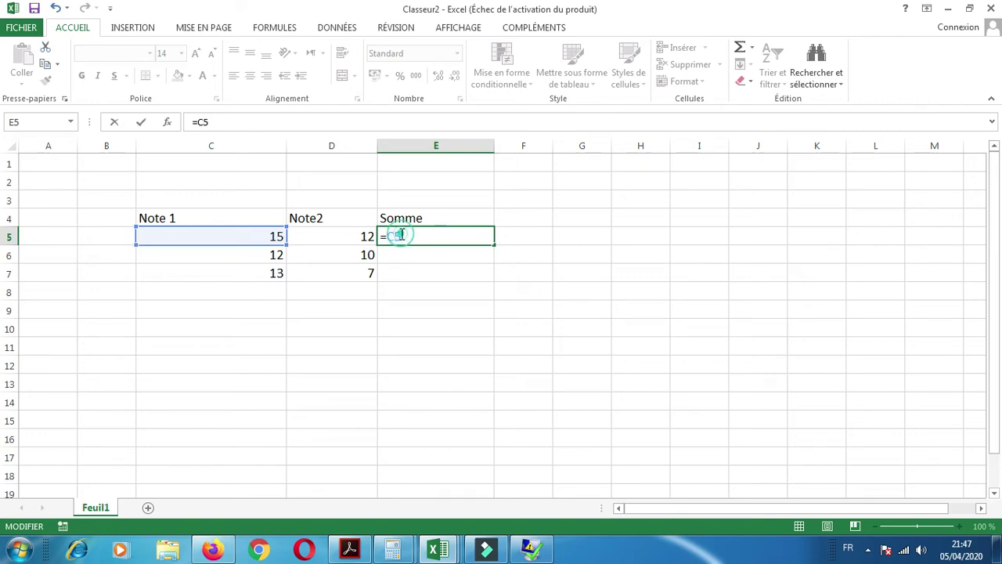
text(+D)
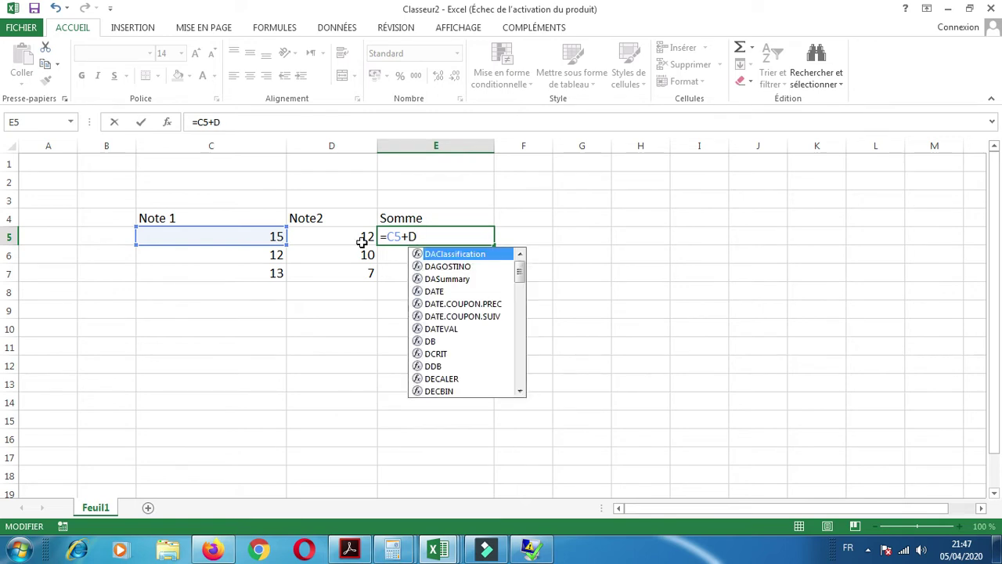
text(5)
click(418, 237)
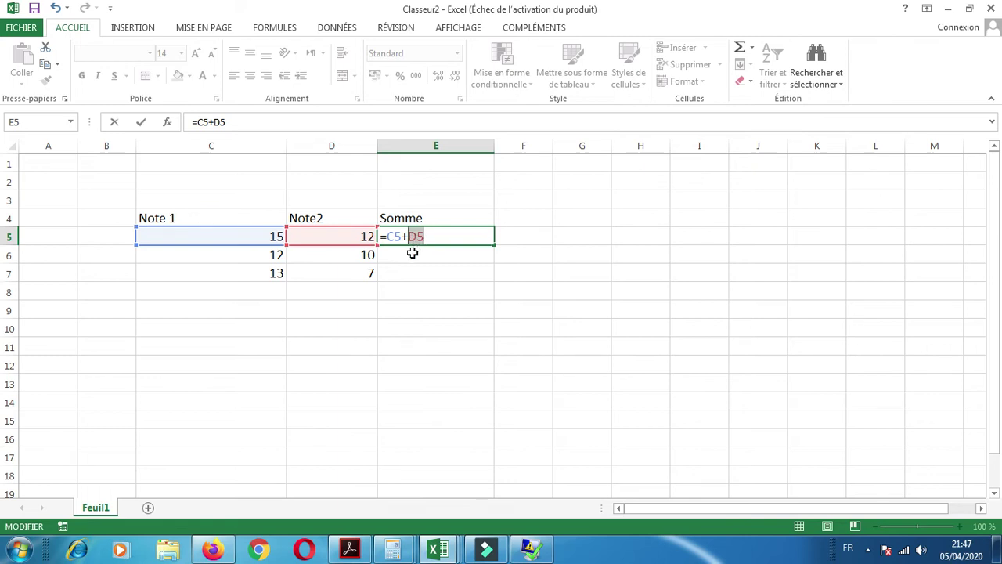
key(Return)
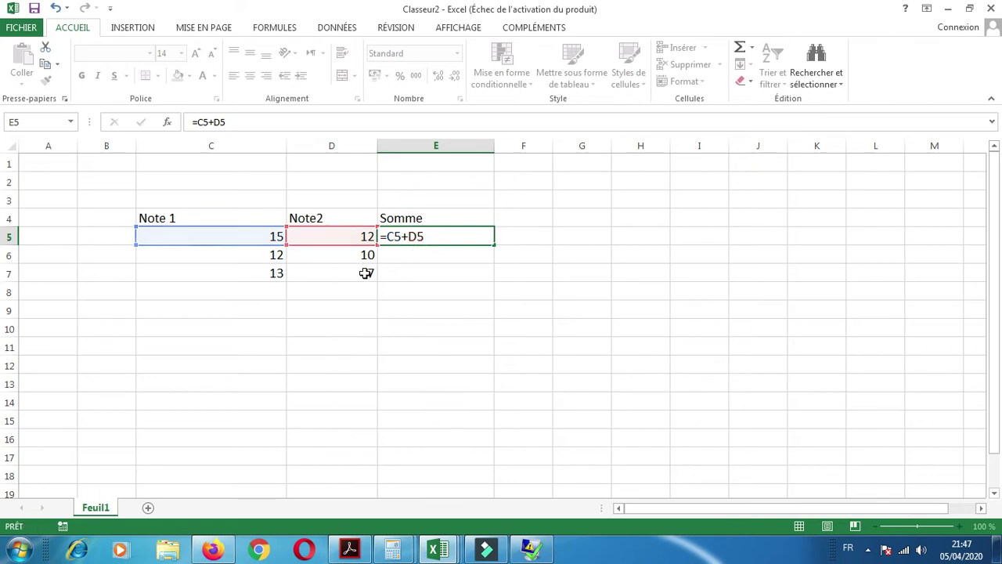
- Examine the formula in cell E5 and the cells that its C5 and D5 references point to
click(434, 236)
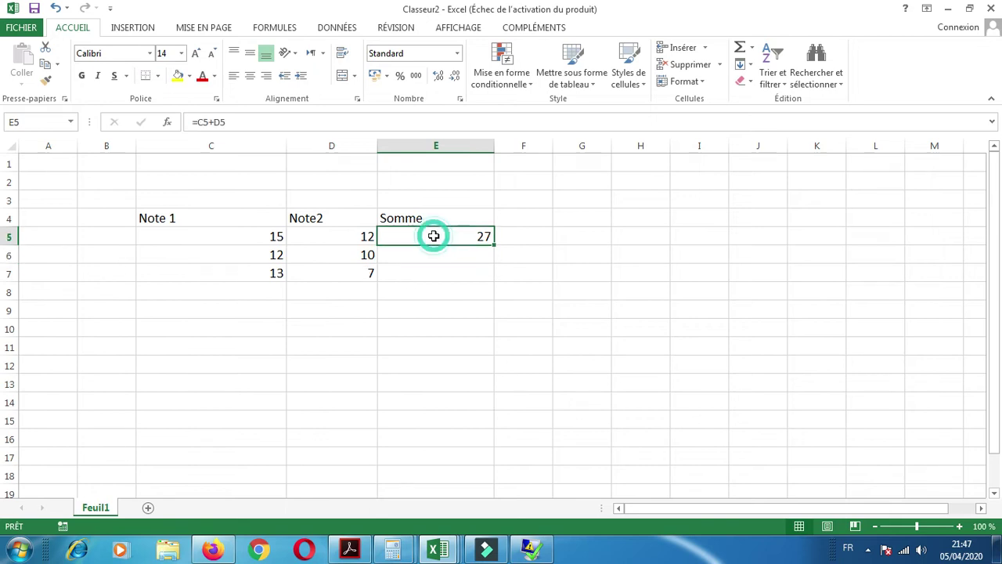
double_click(440, 240)
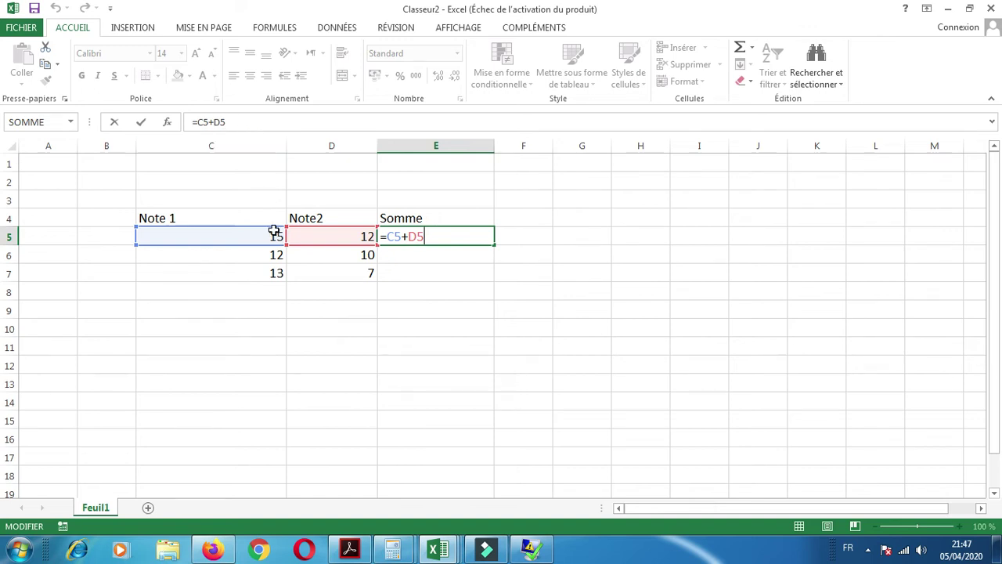
key(Return)
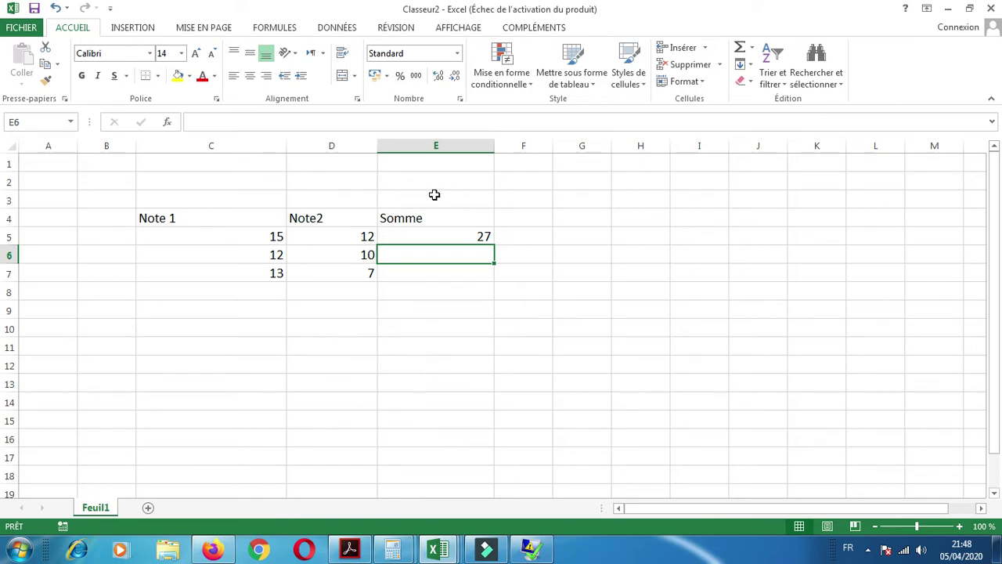
click(443, 238)
double_click(443, 238)
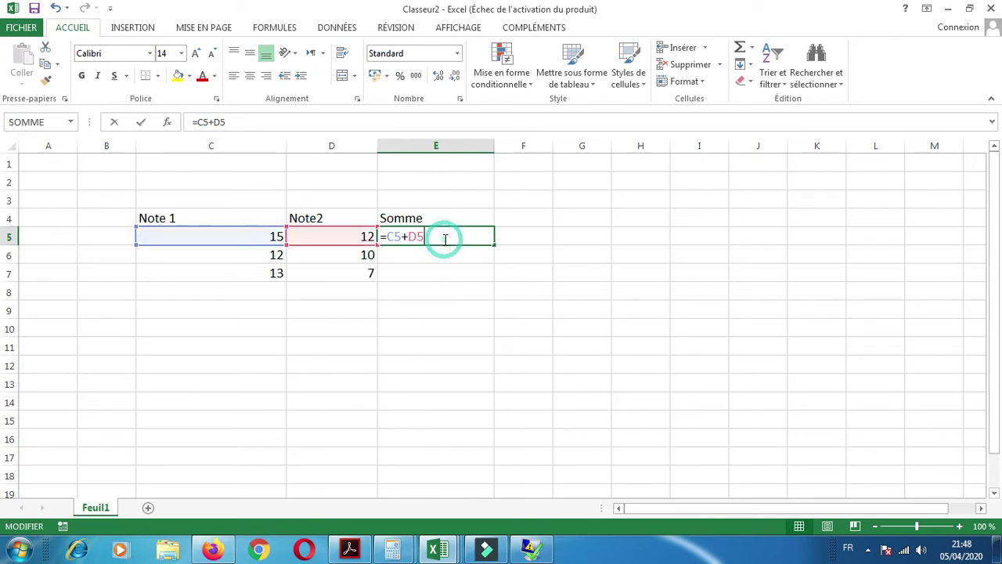
double_click(398, 236)
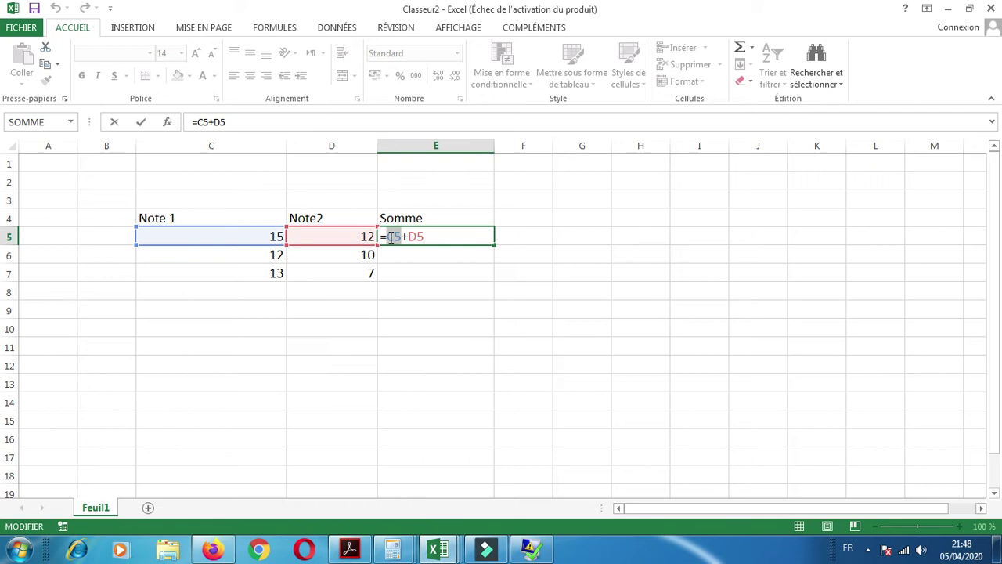
key(Return)
click(415, 233)
- Enter the formula =C6+D6 in cell E6 of the Somme column
click(429, 259)
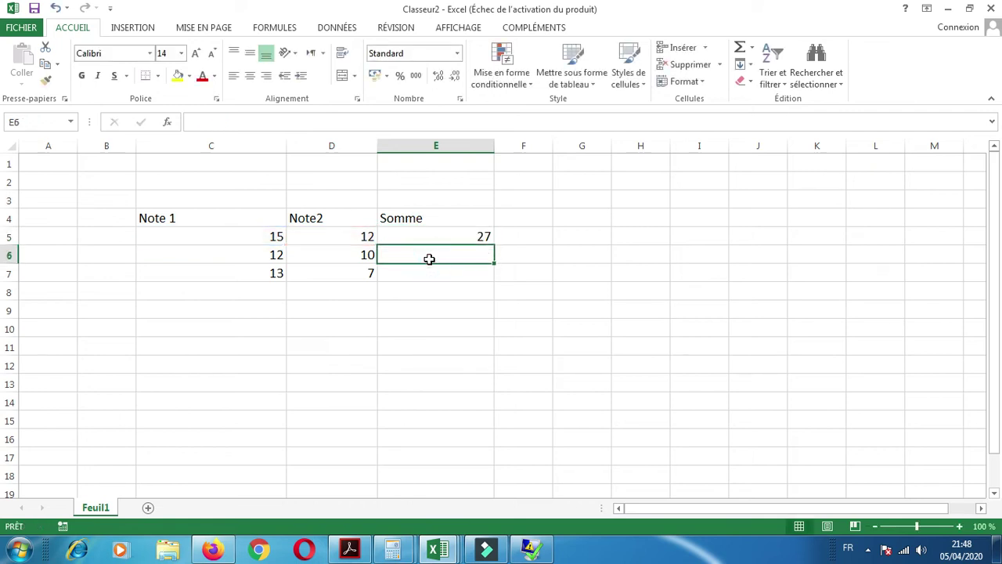
text(=)
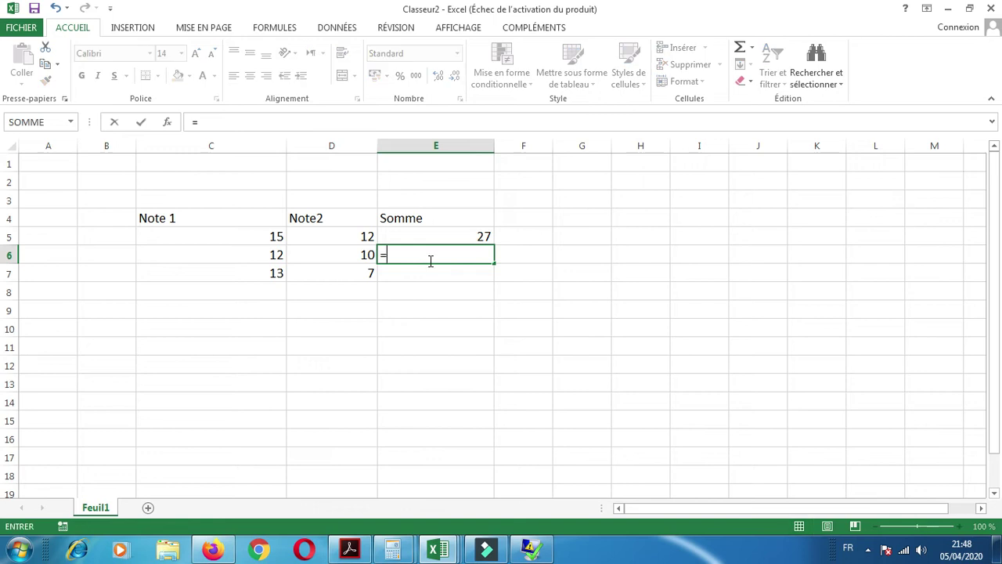
click(277, 256)
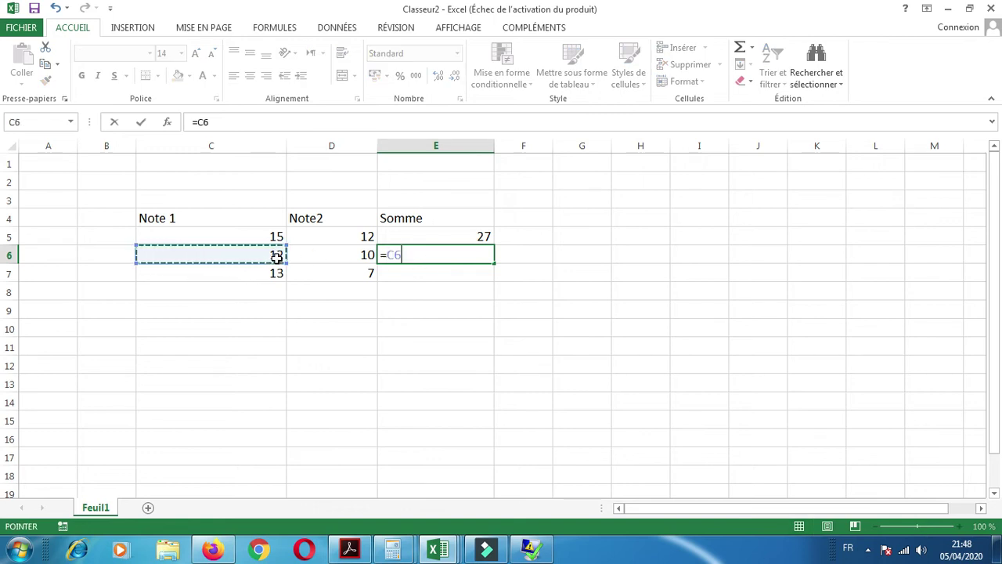
text(+)
click(311, 255)
key(Return)
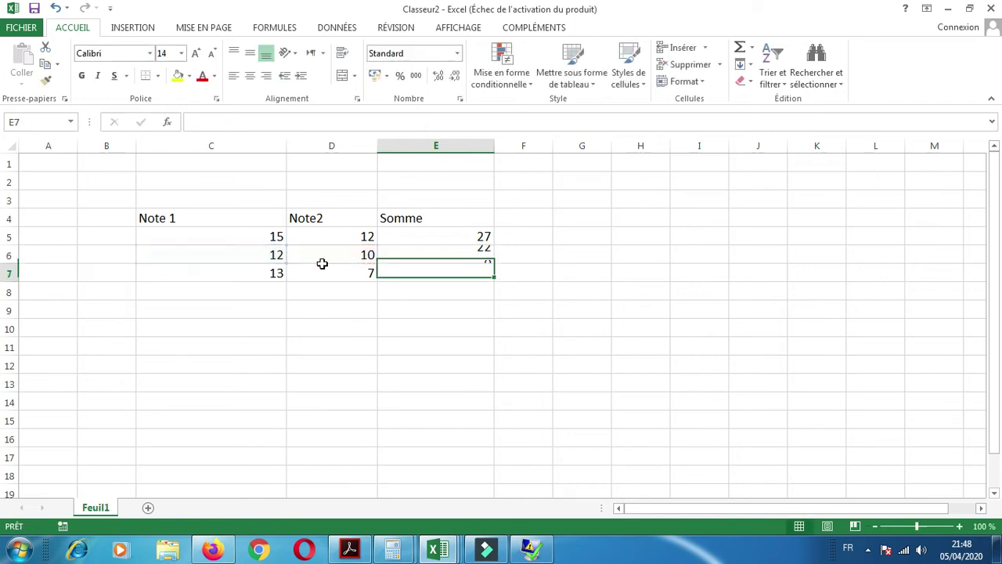
click(463, 254)
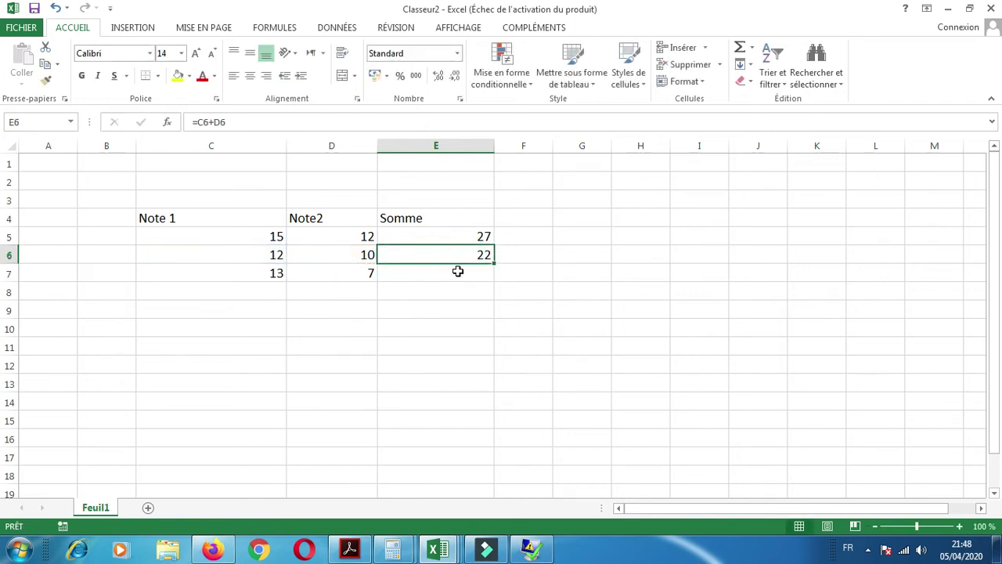
- Add three more pairs of notes in C8:D10: 12 and 10, 11 and 13, 11 and 13
click(454, 272)
click(274, 291)
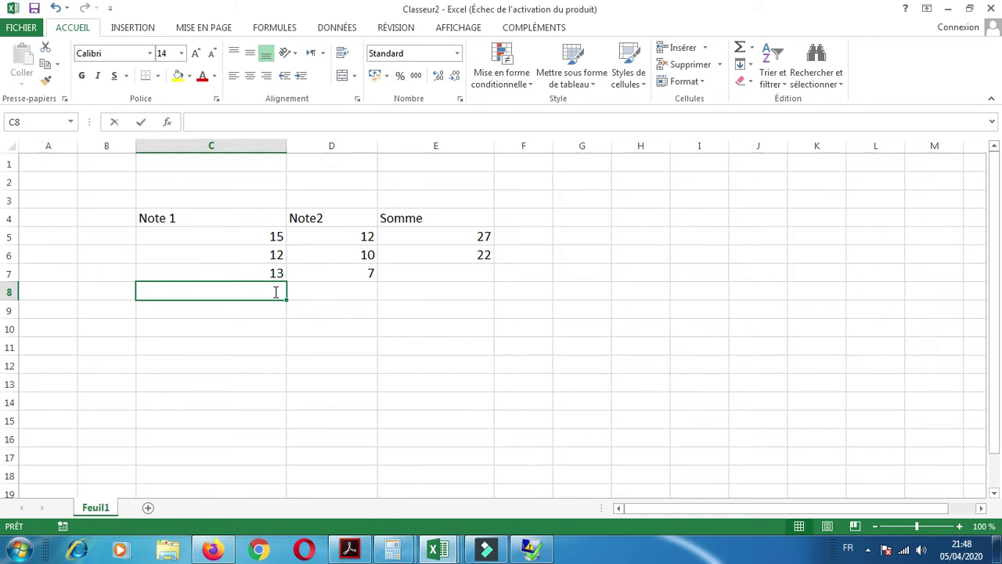
text(12)
click(322, 294)
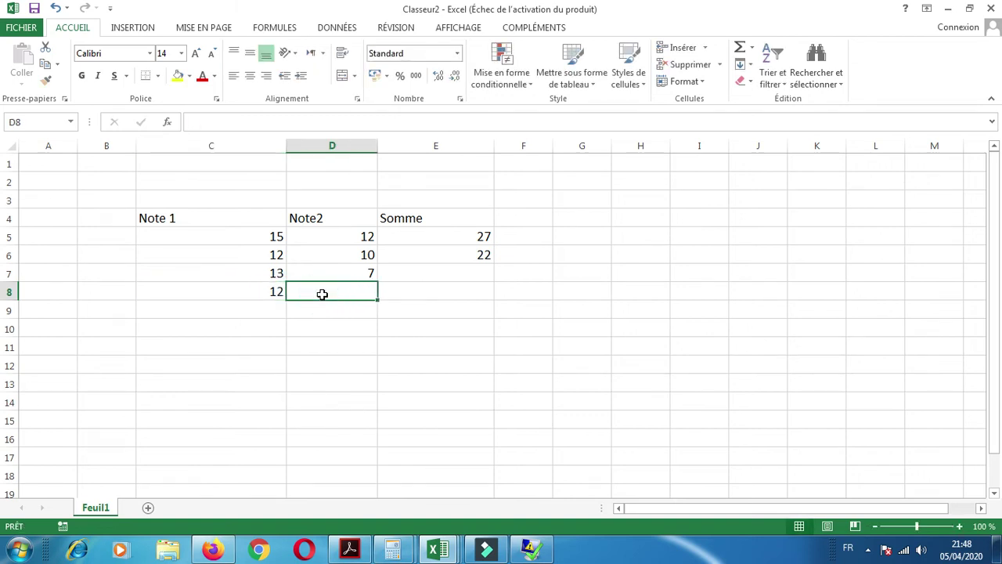
text(10)
click(256, 307)
text(11)
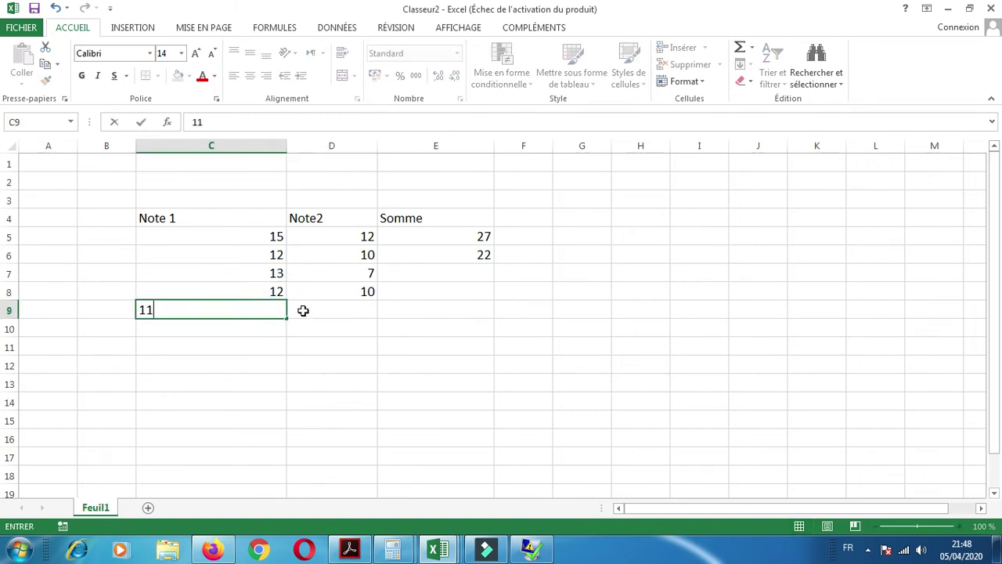
click(318, 309)
text(13)
click(257, 324)
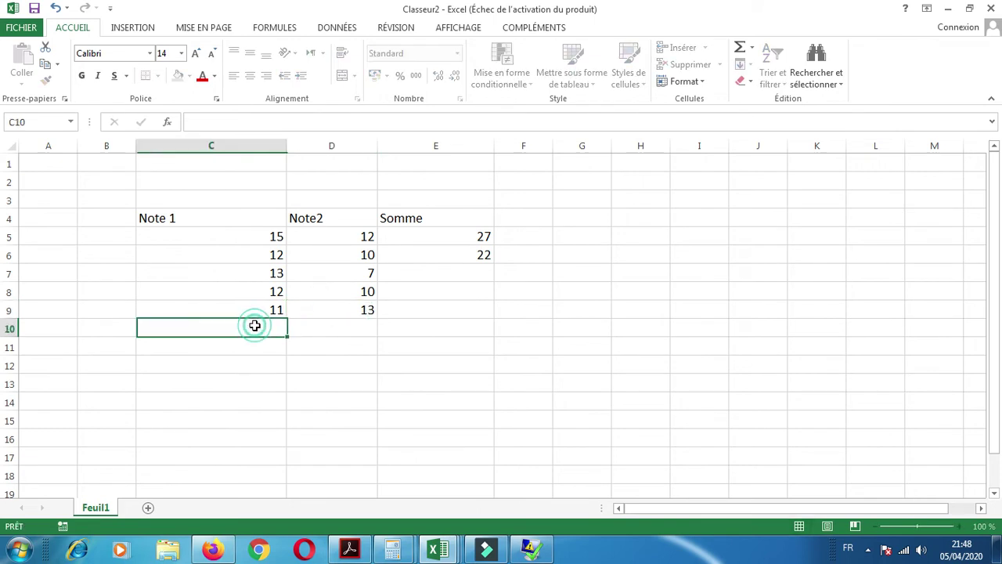
text(11)
click(361, 333)
text(13)
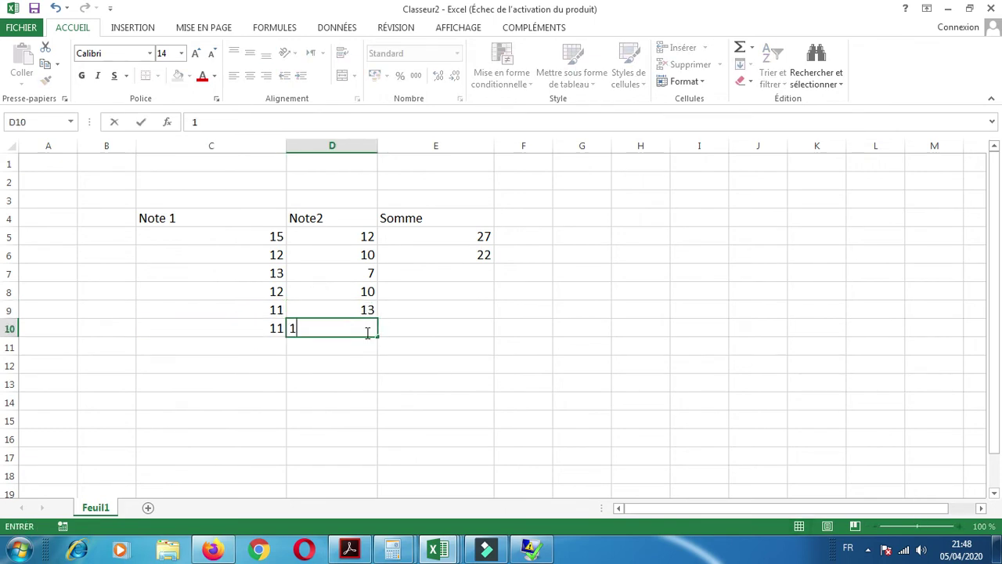
click(270, 350)
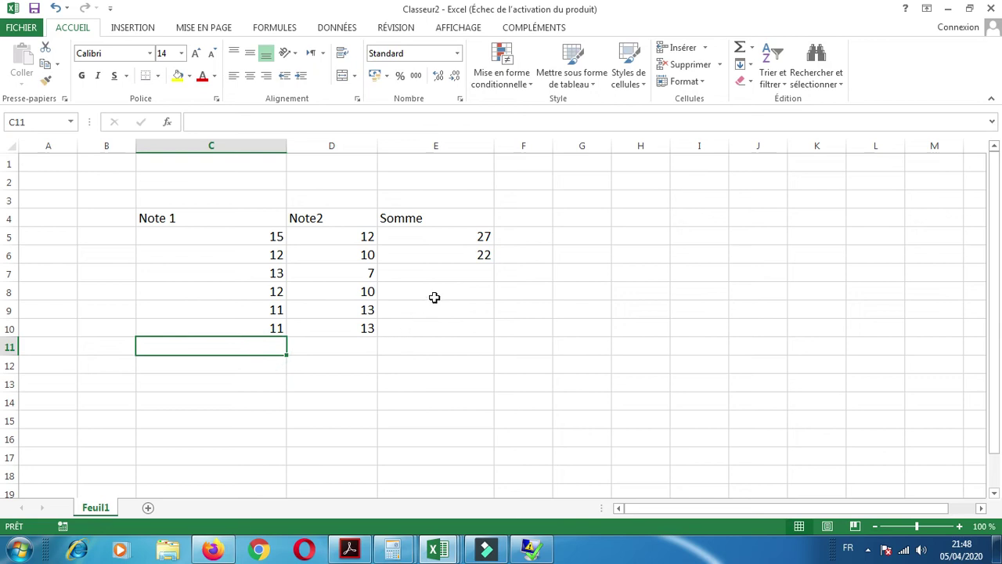
- Fill the formula of cell E6 down the Somme column to cell E10
click(444, 258)
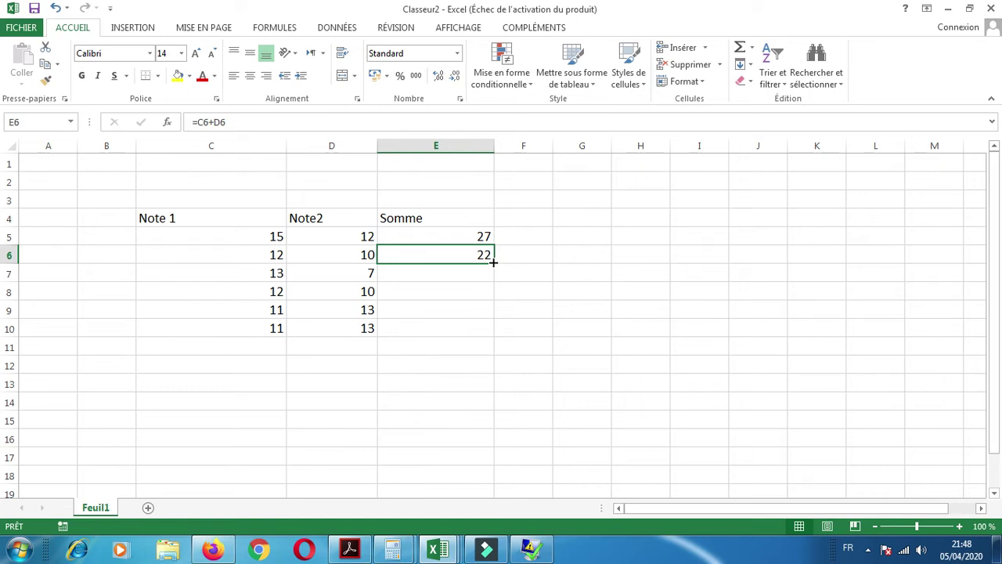
drag(493, 264, 490, 335)
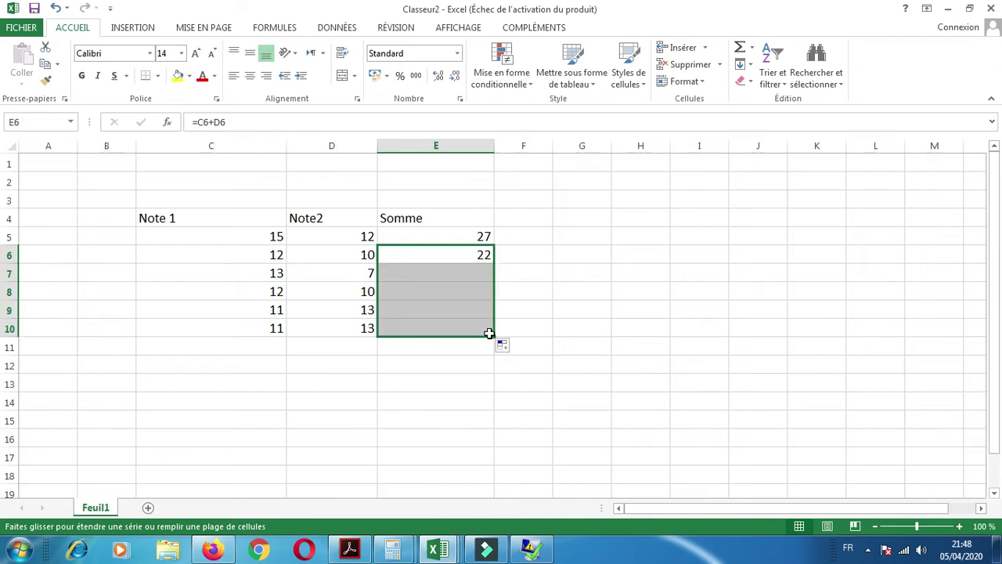
- Examine the copied formulas in cells E7 to E10 to see how their row references adapt
click(469, 269)
double_click(470, 271)
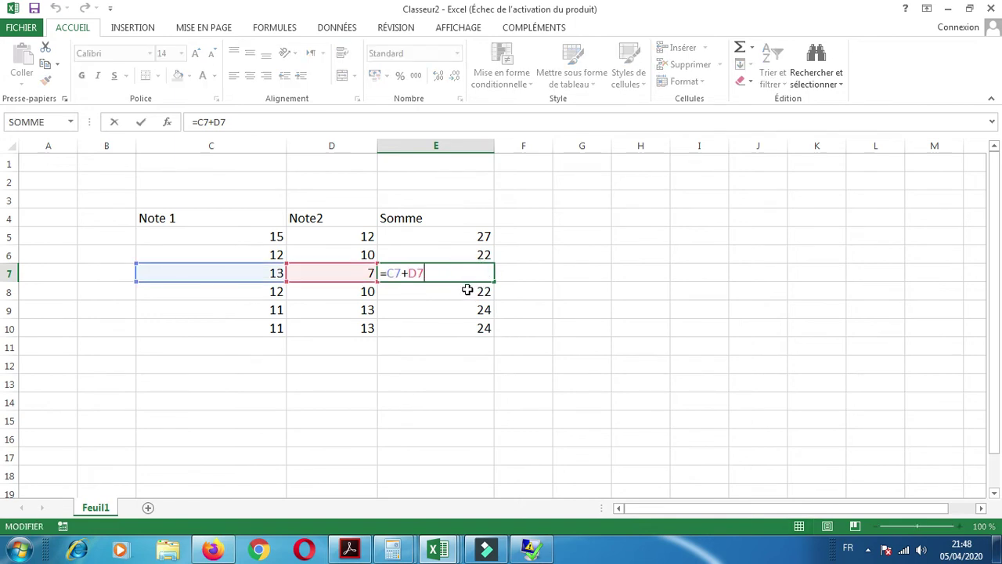
click(468, 290)
double_click(467, 292)
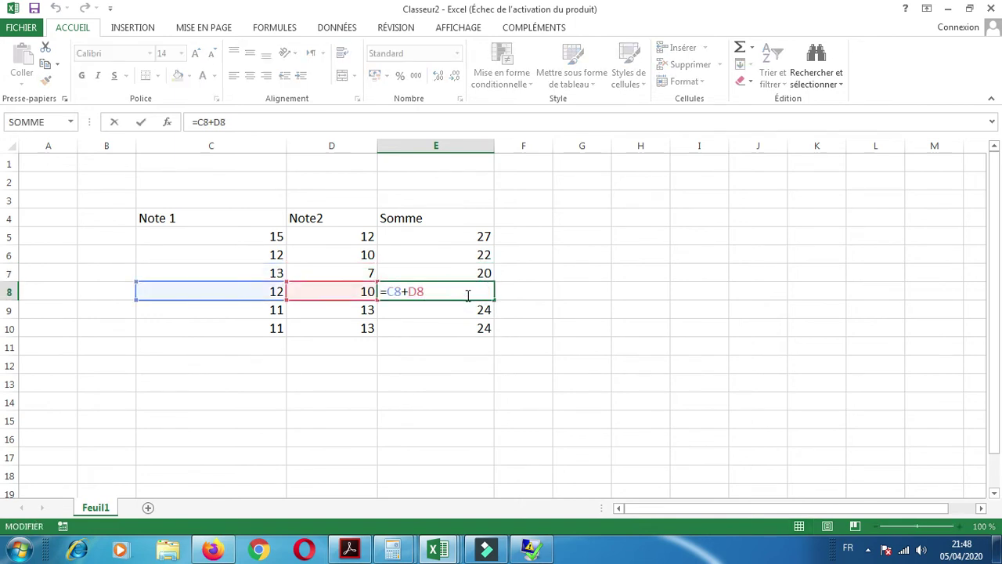
click(463, 307)
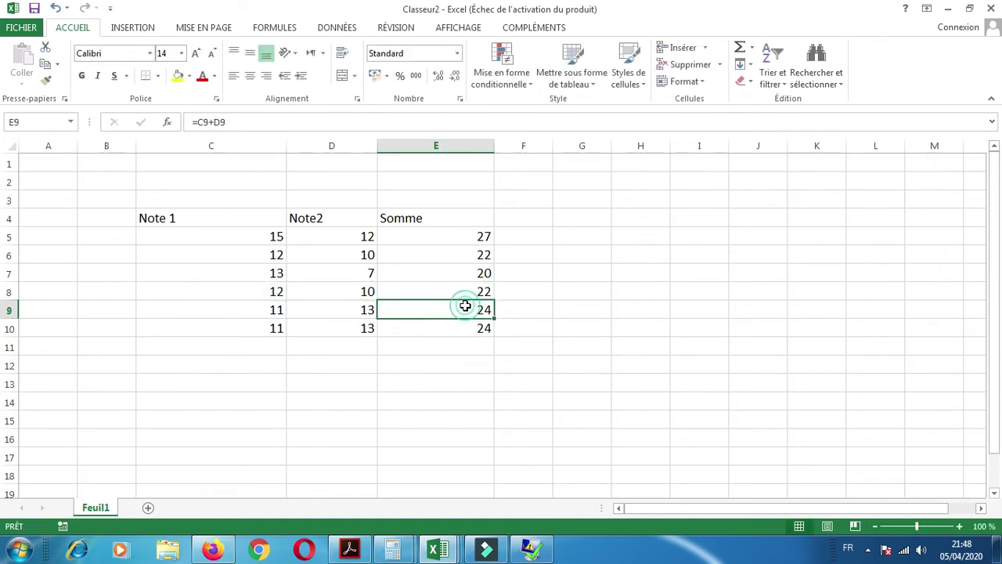
double_click(467, 307)
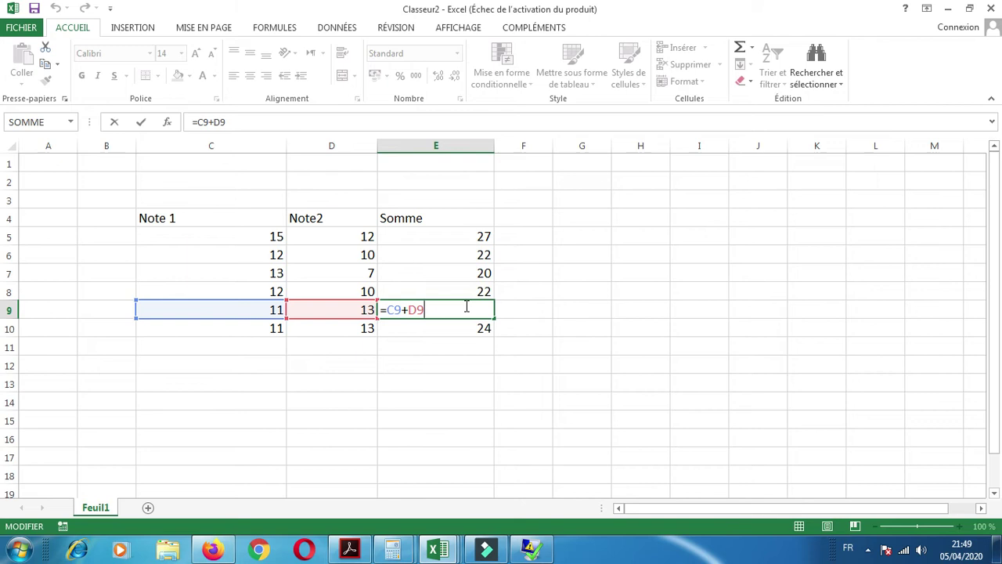
key(Return)
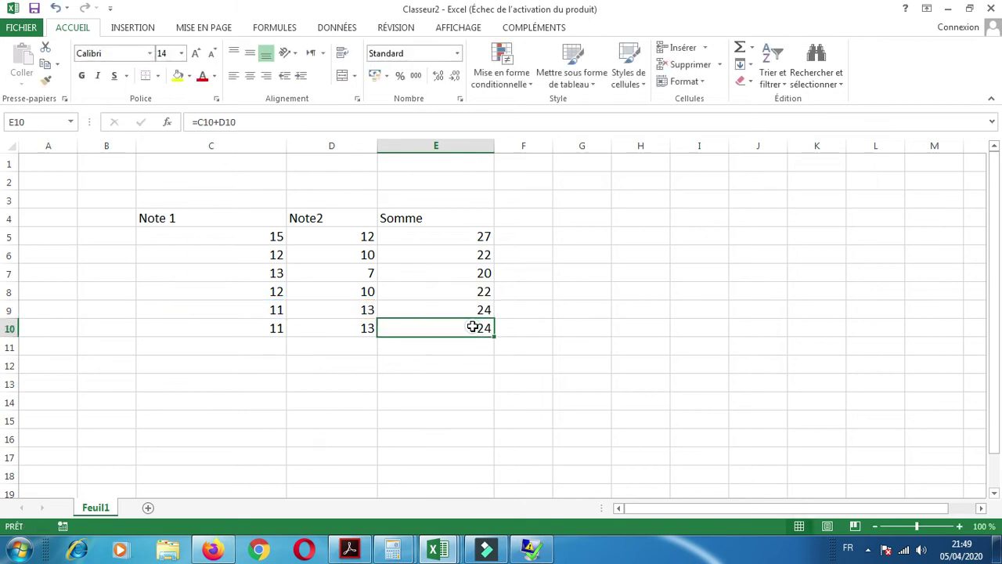
double_click(472, 328)
key(Return)
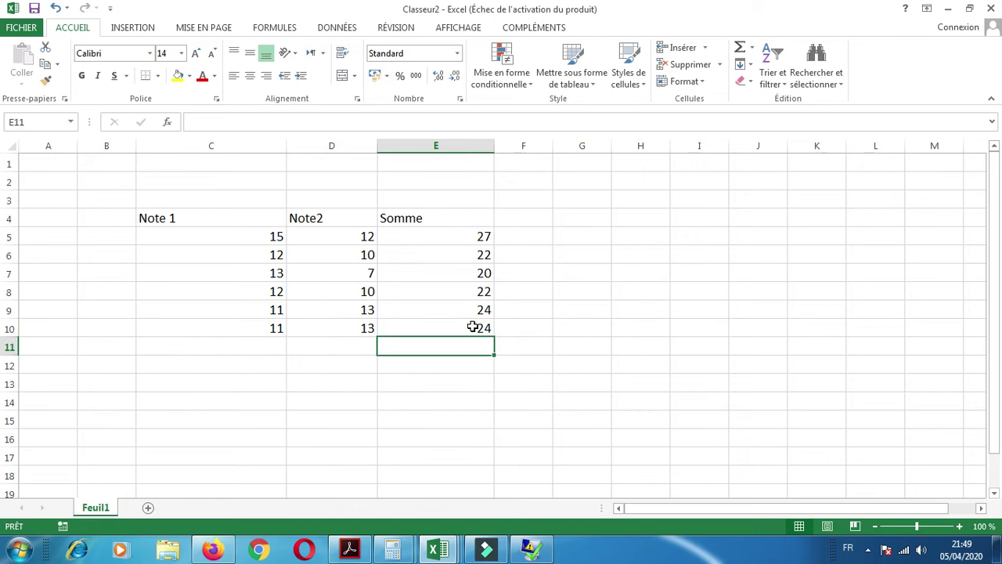
click(472, 328)
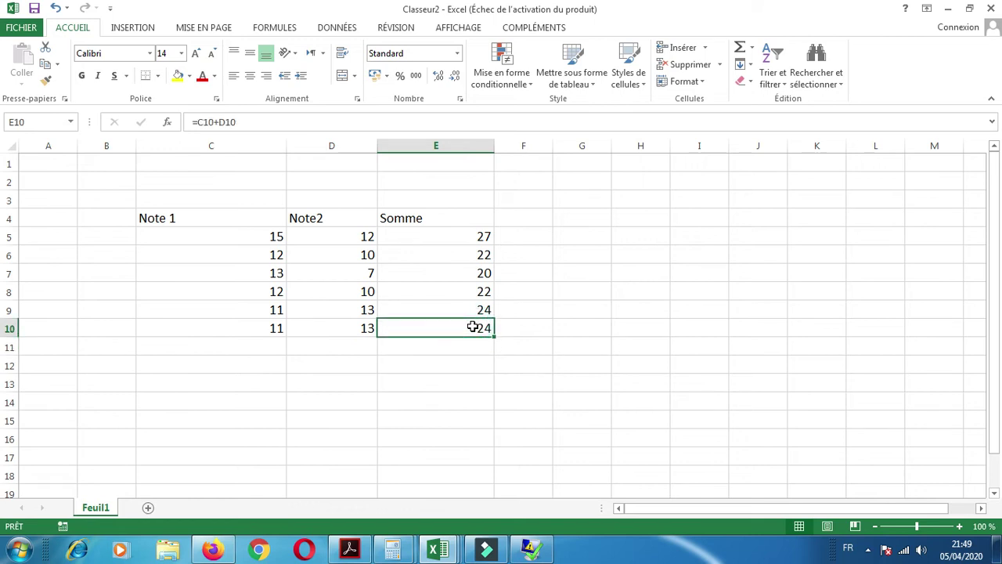
- Examine the C5 reference in the formula of cell E5
double_click(461, 235)
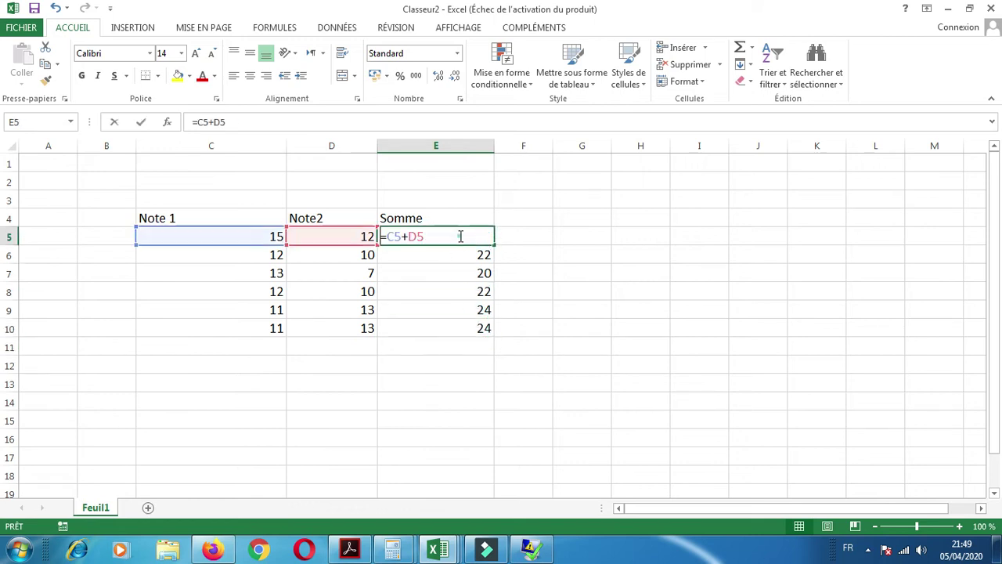
double_click(390, 237)
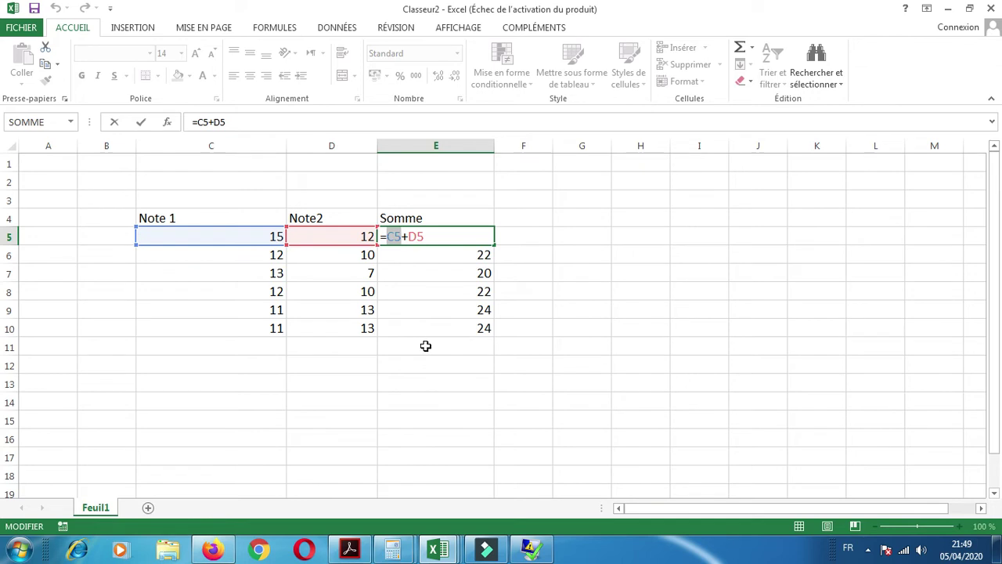
key(Return)
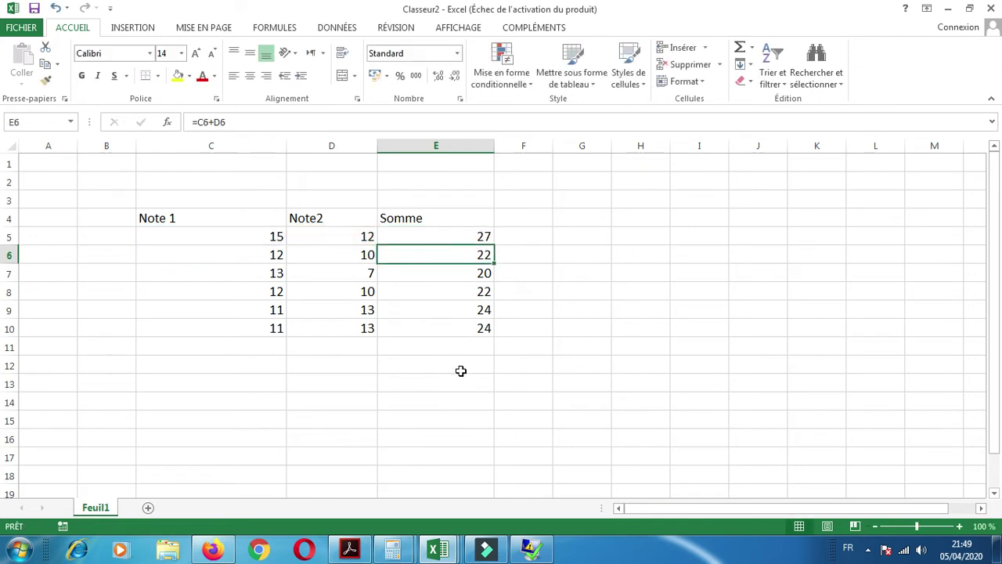
click(475, 383)
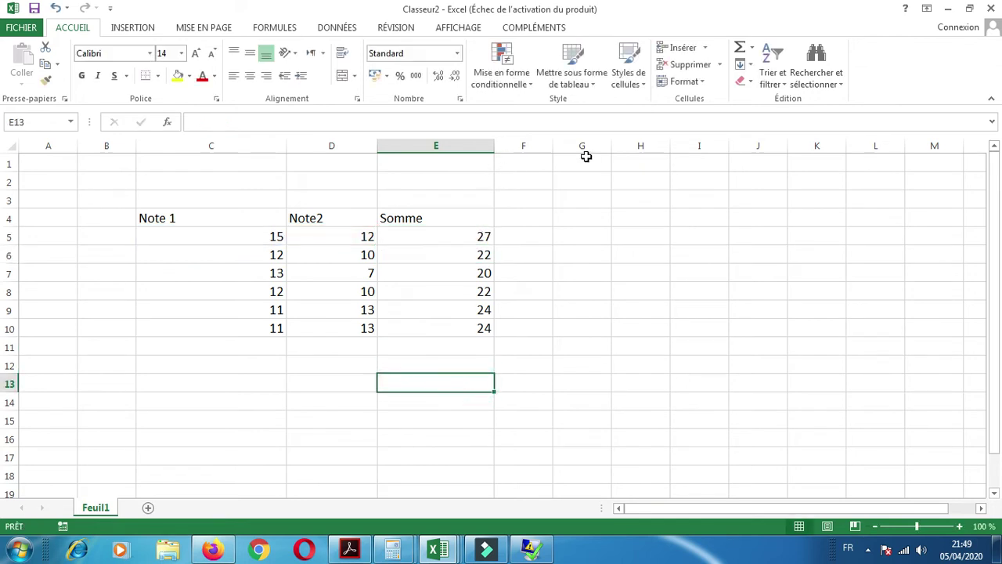
- Widen column G and enter the note "adresse relative C5" in cell G5
drag(611, 146, 870, 157)
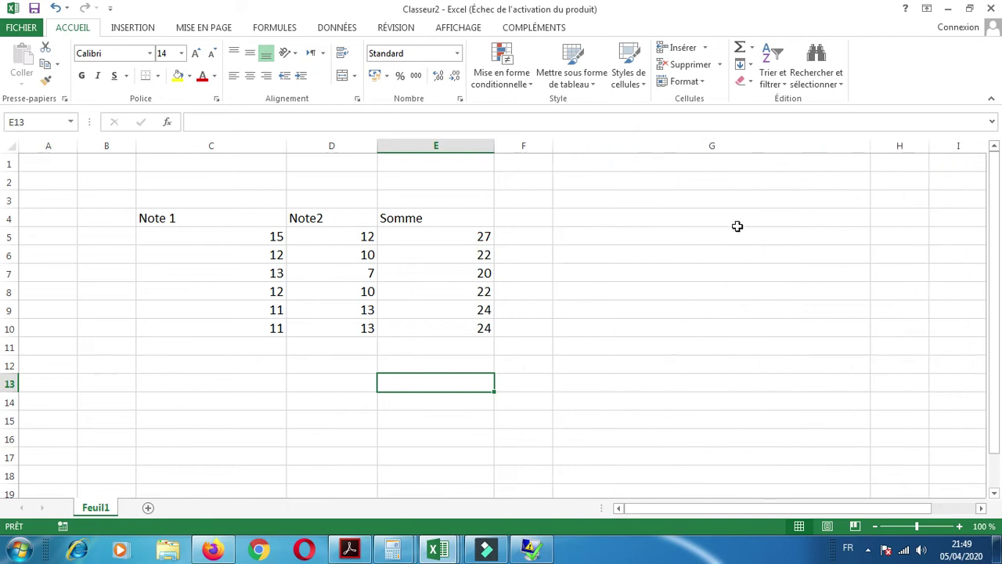
click(635, 238)
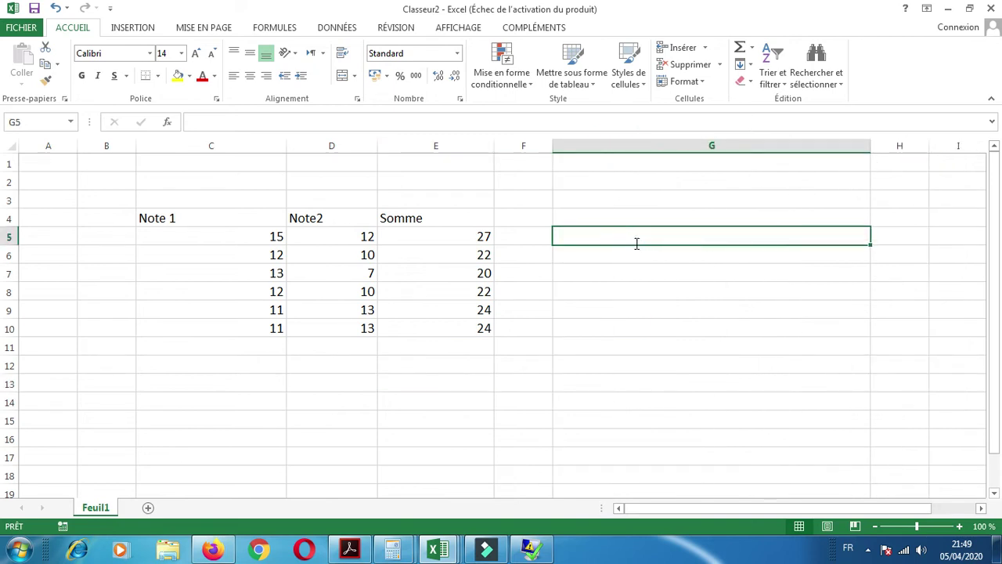
text(adresse relative  C)
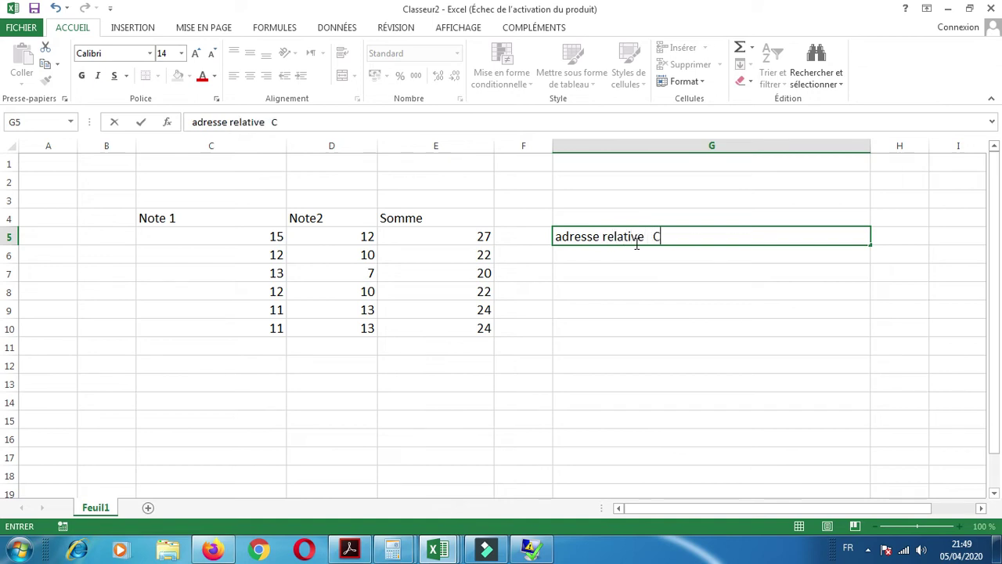
text(5)
click(628, 268)
click(627, 256)
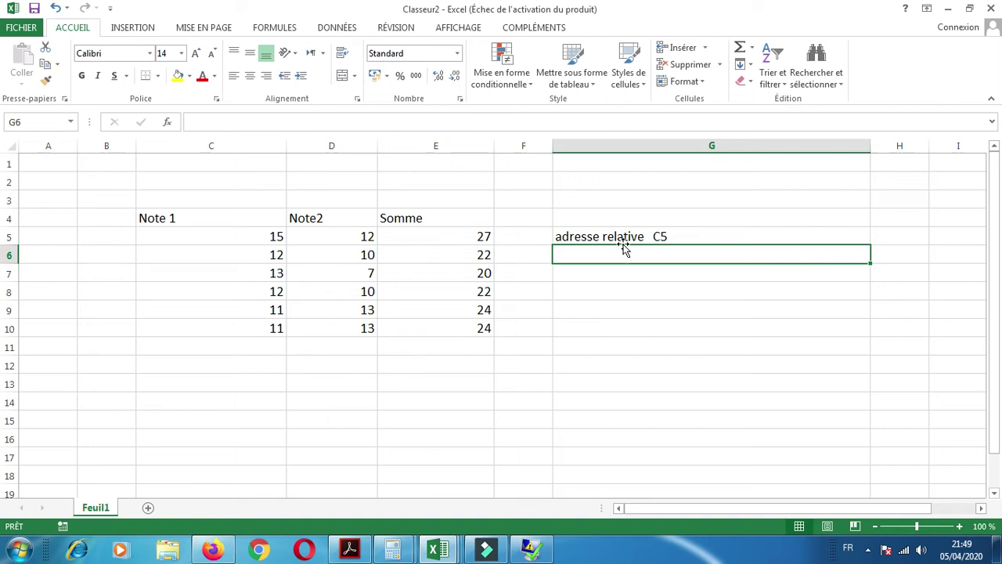
click(624, 238)
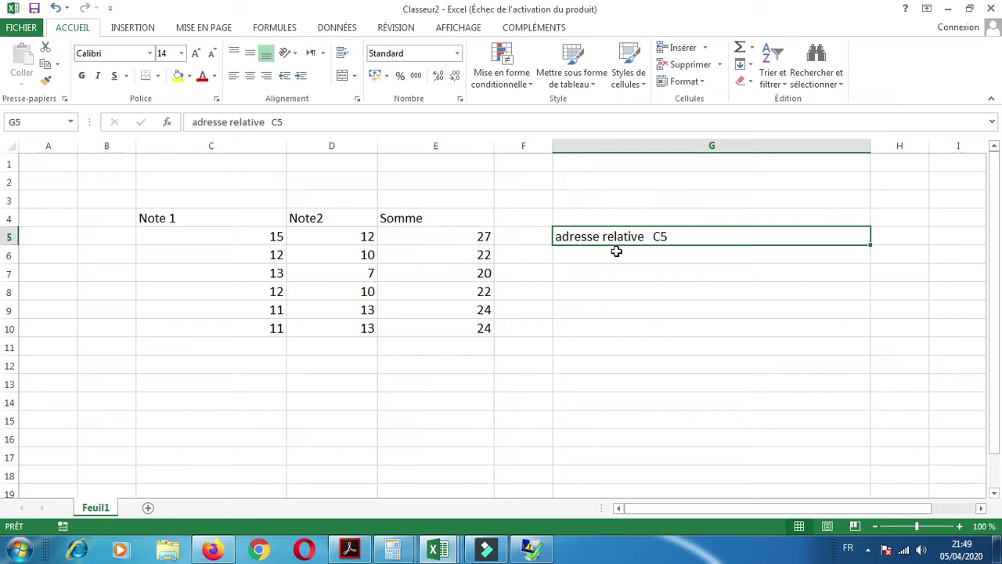
- Add the header "Note * coefficient" in cell F4 and widen column F to fit it
click(530, 225)
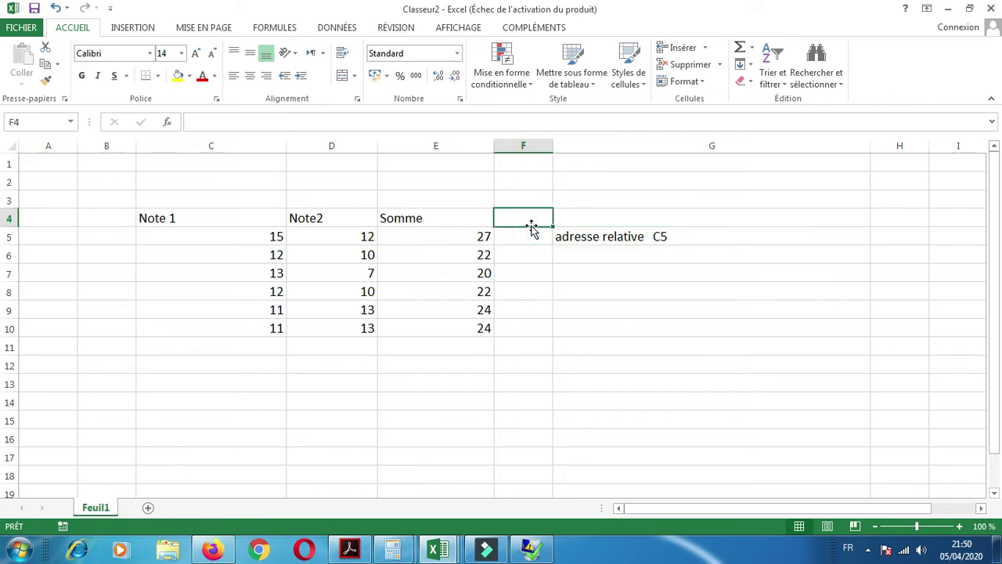
text(N)
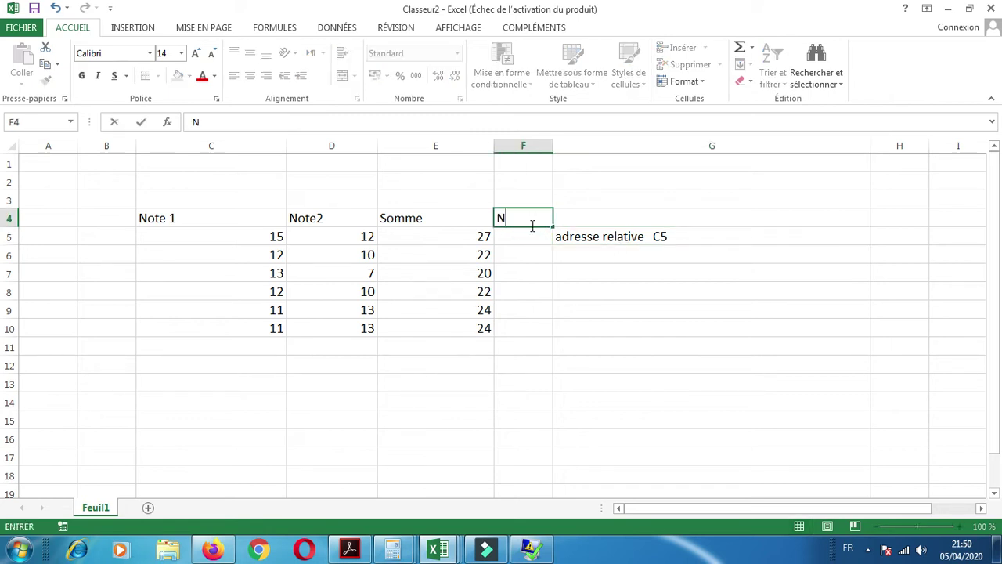
text(ote * coefficient)
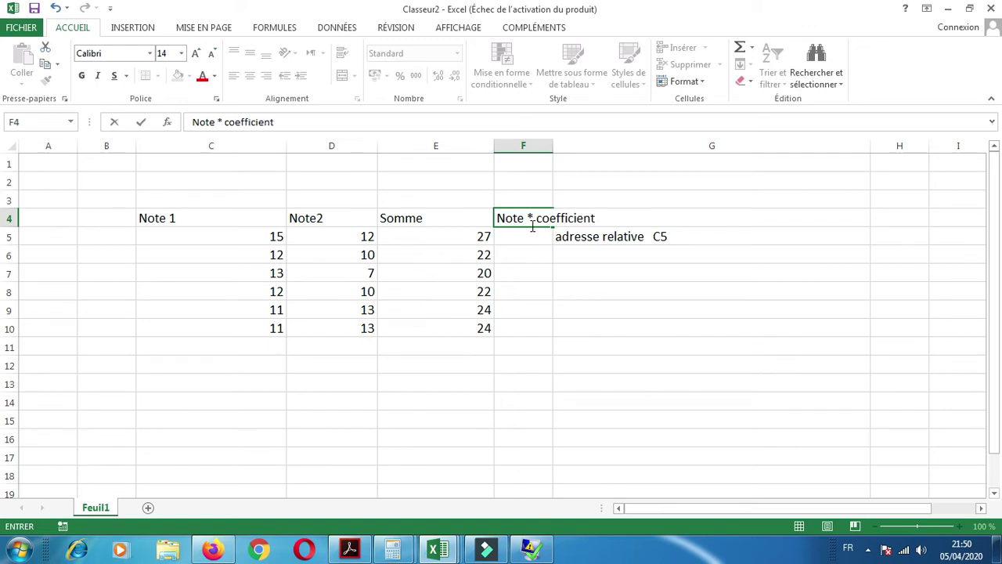
key(Return)
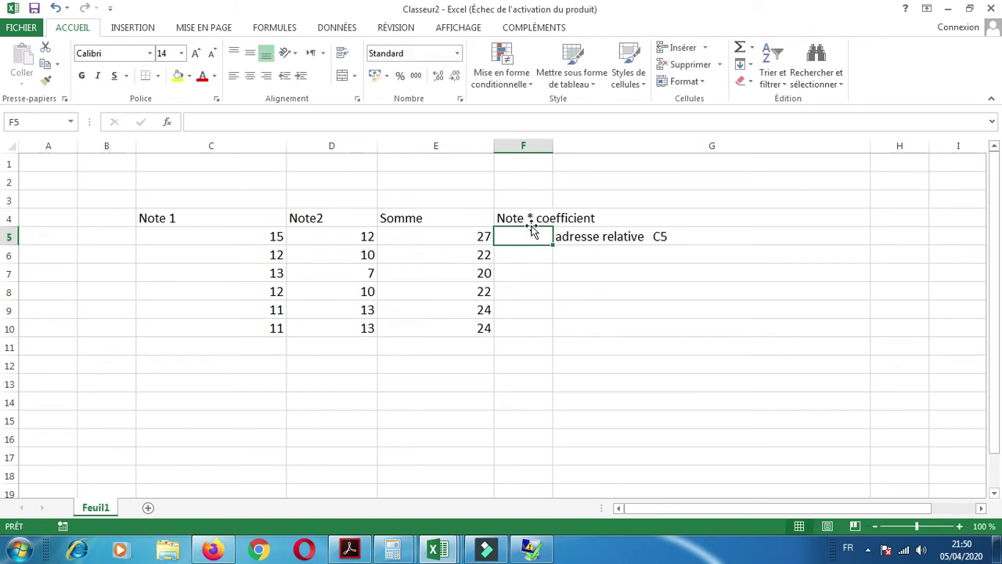
drag(555, 146, 670, 146)
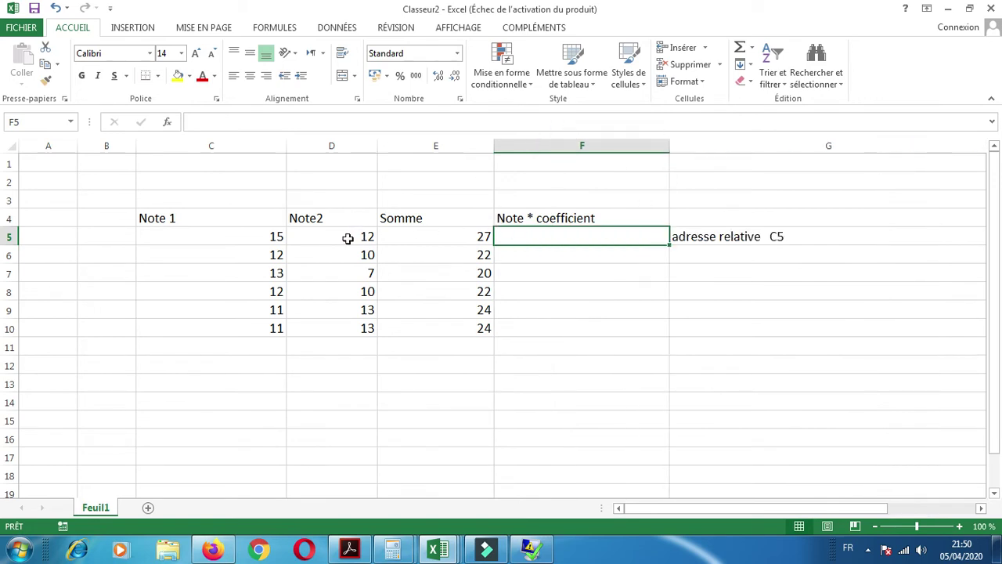
- Extend the header in cell C4 to read "Note 1_mathématiques"
double_click(234, 218)
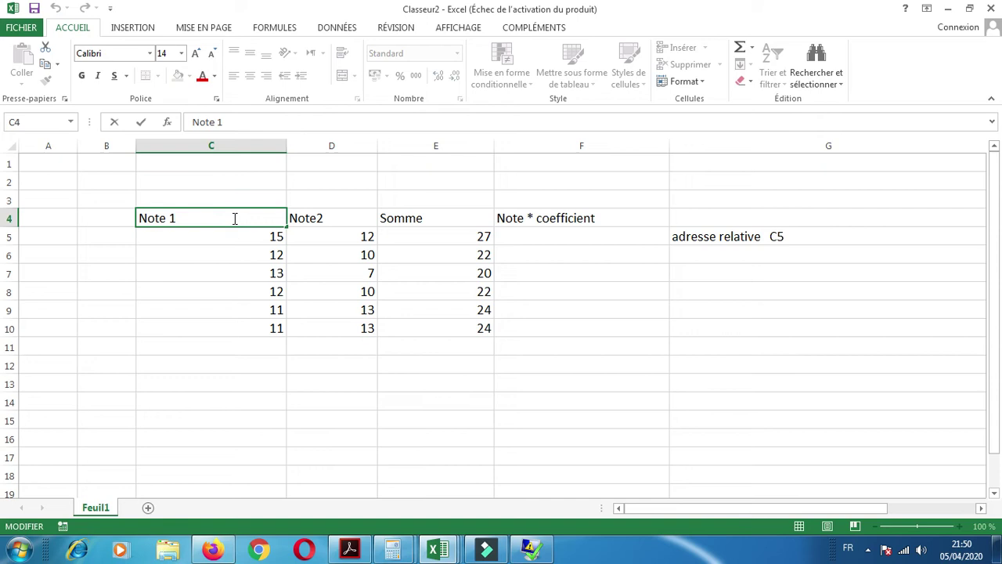
text(_mathématique)
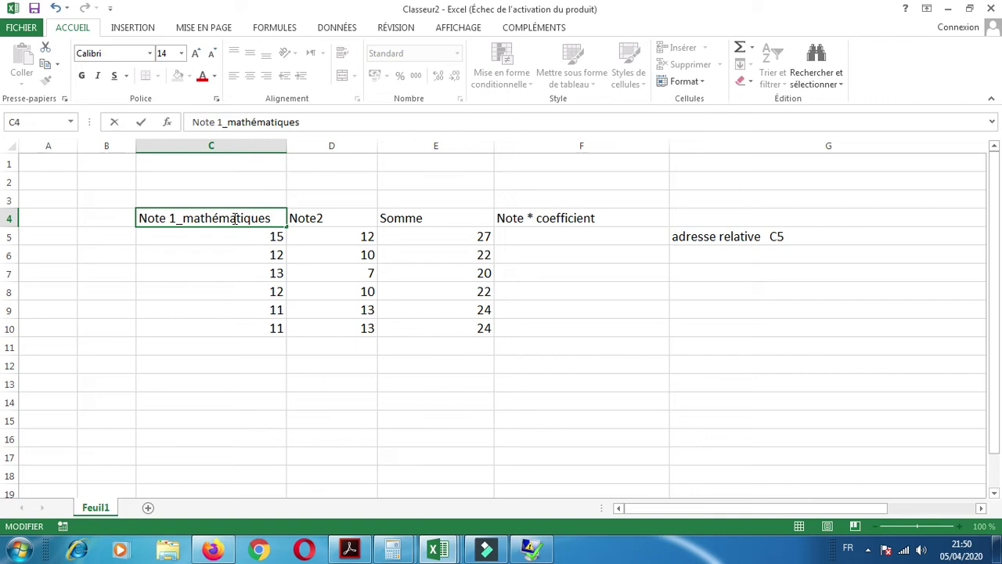
text(s)
- Extend the header in cell D4 to read "Note2_arabe"
click(336, 219)
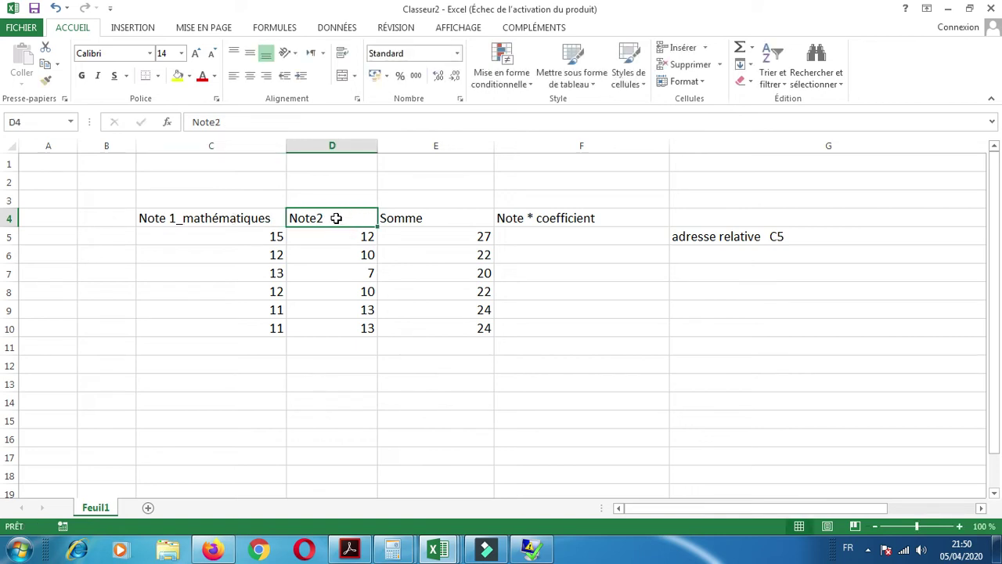
double_click(336, 218)
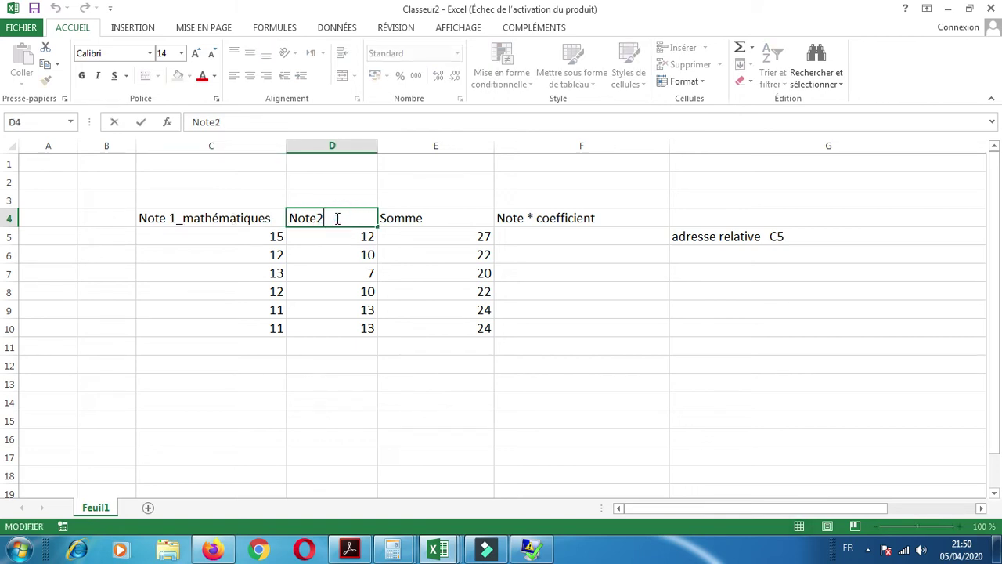
text(_ph)
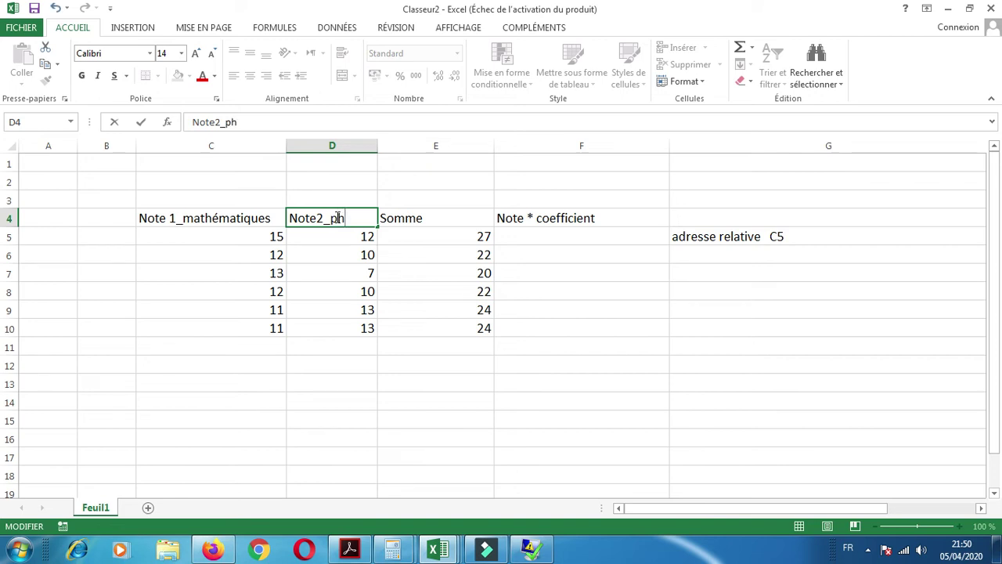
key(BackSpace)
key(BackSpace)
key(BackSpace)
text(arabe)
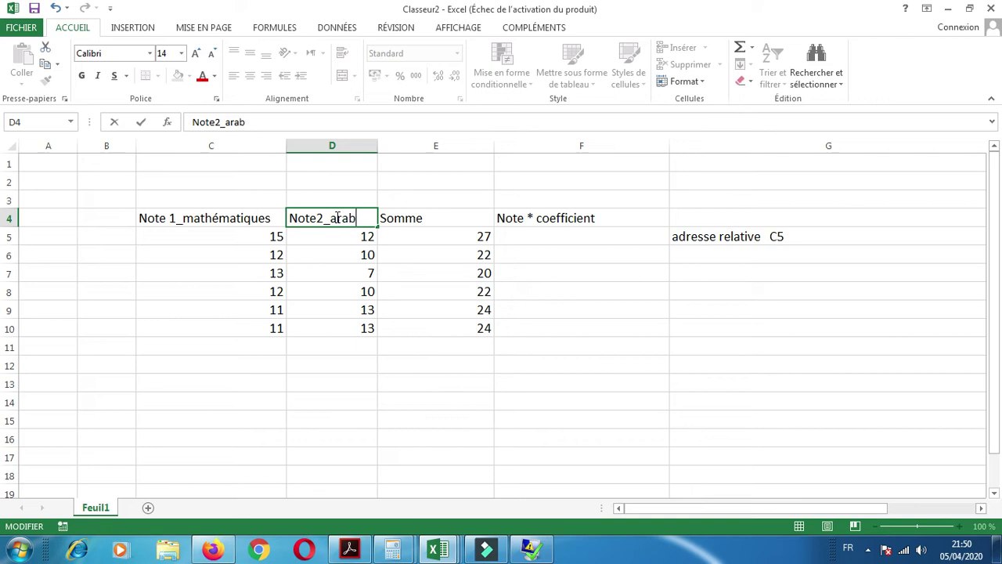
click(233, 227)
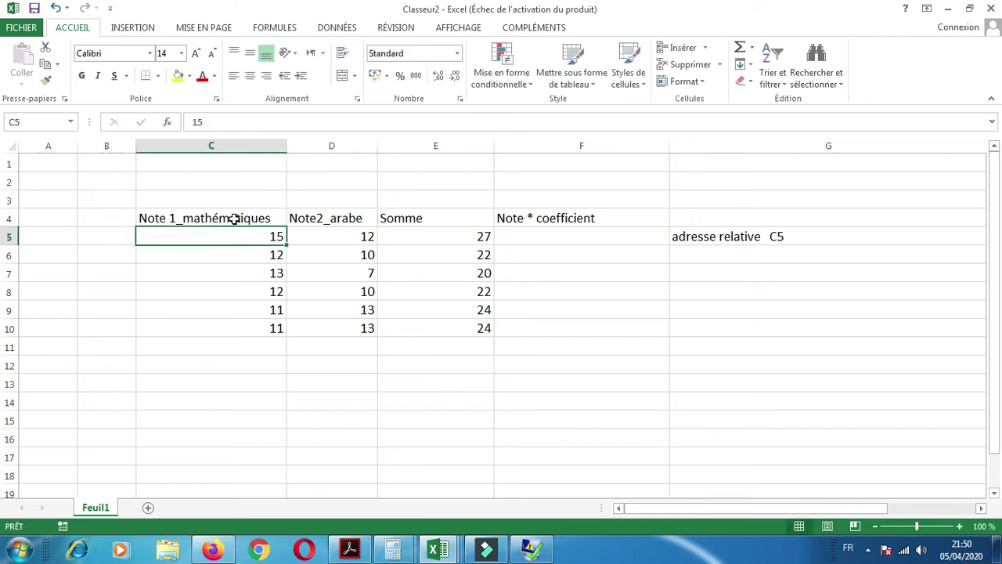
- Enter the labels Coeff_Math in cell E2 and Coeff_arab in cell E3
click(399, 182)
text(Coeff)
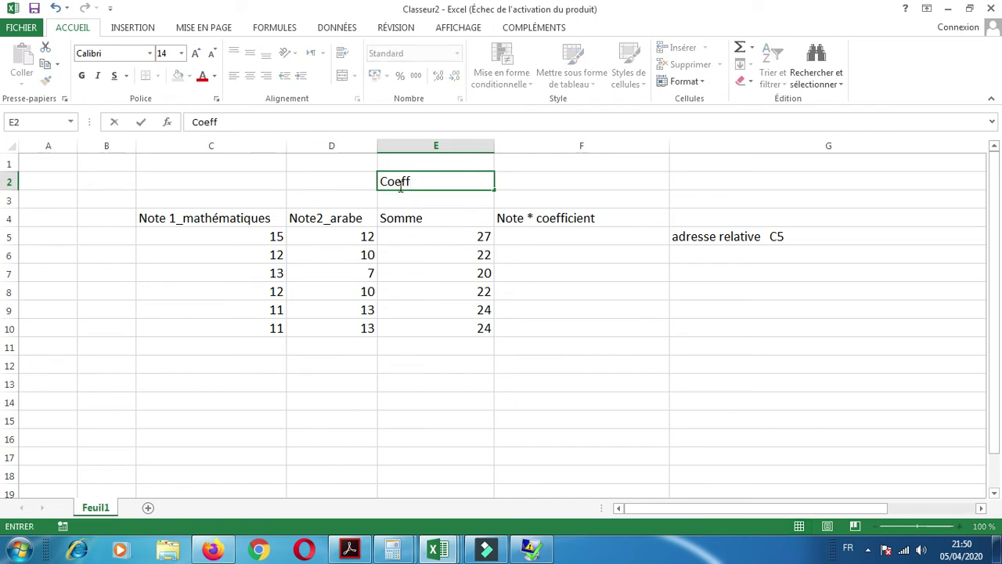
text(_Math)
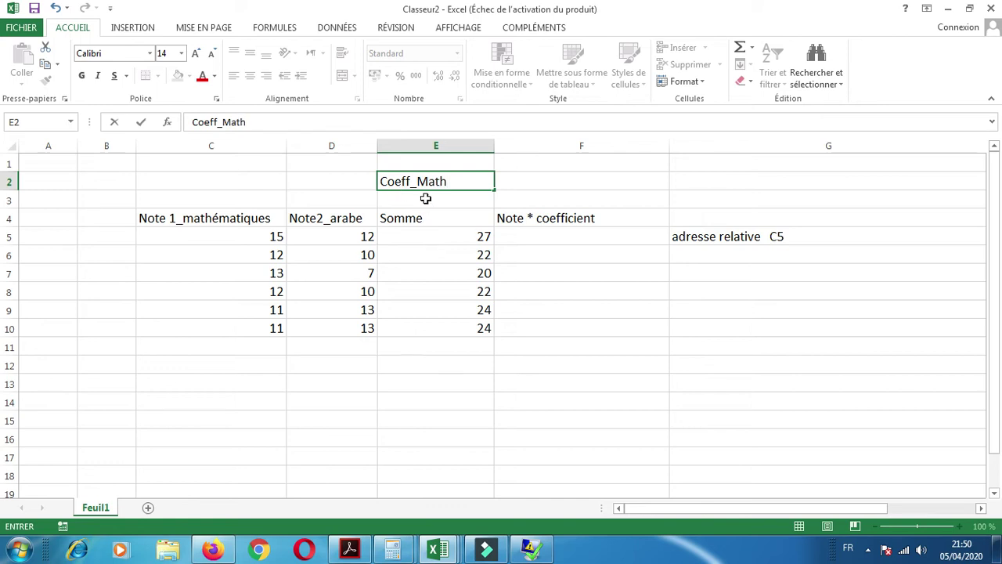
click(427, 197)
text(Coeff)
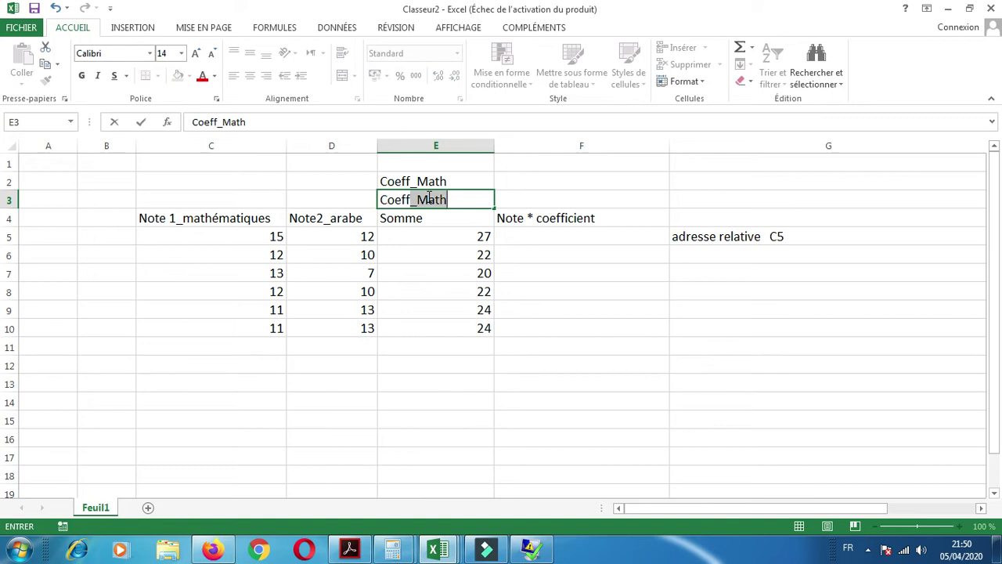
text(_arab)
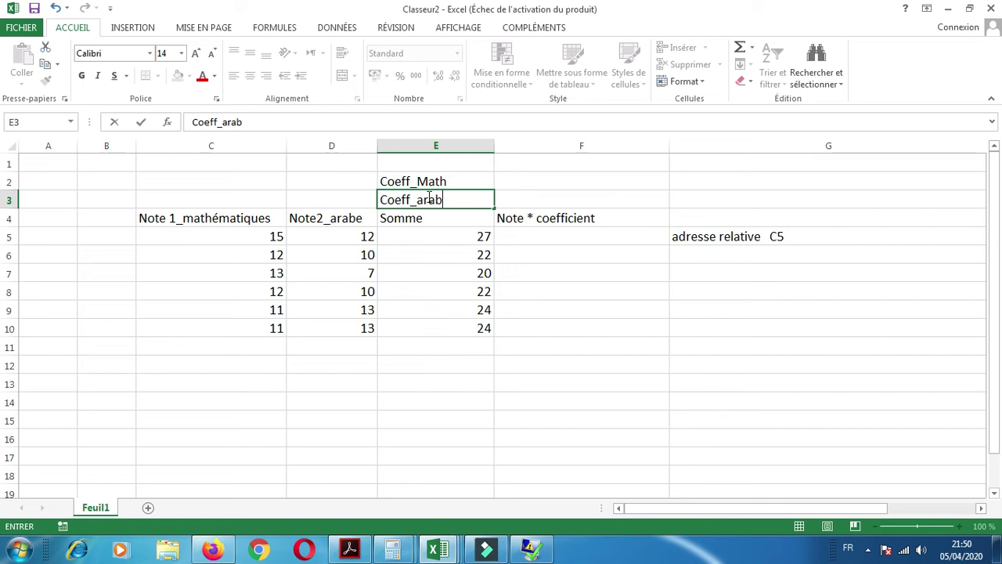
click(553, 242)
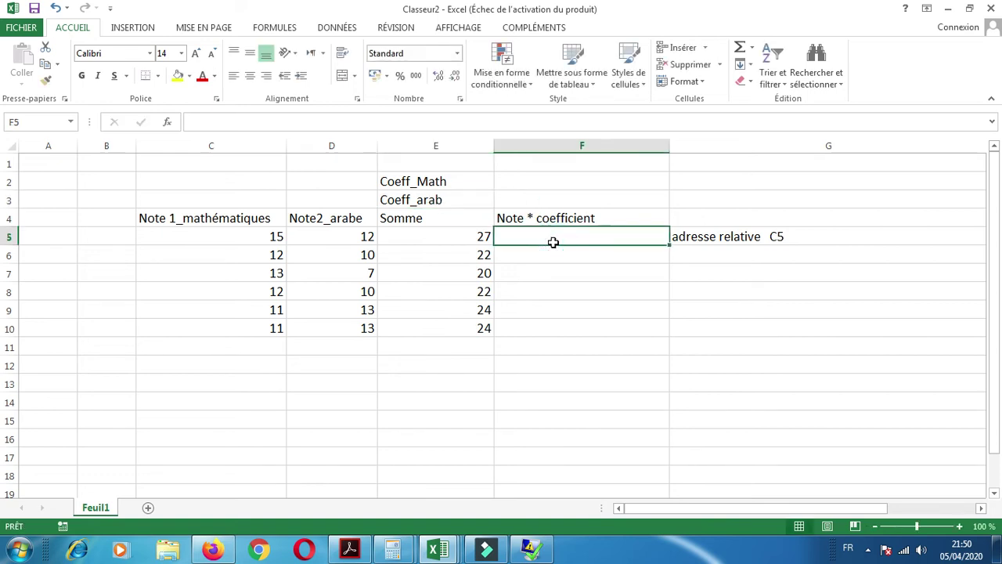
- Enter 7 as the mathematics coefficient in cell F2
click(559, 217)
click(561, 186)
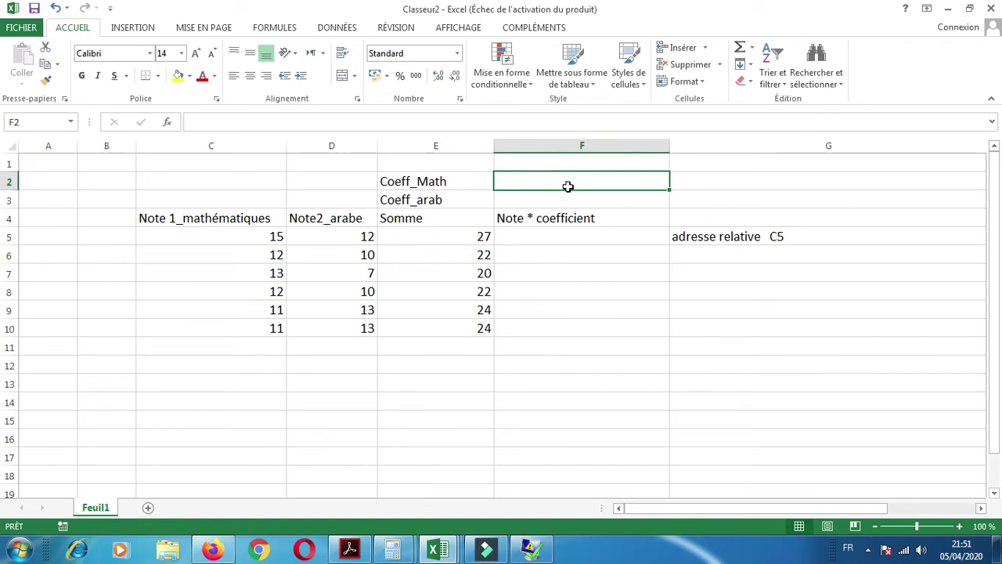
click(570, 198)
click(572, 187)
click(577, 195)
double_click(580, 183)
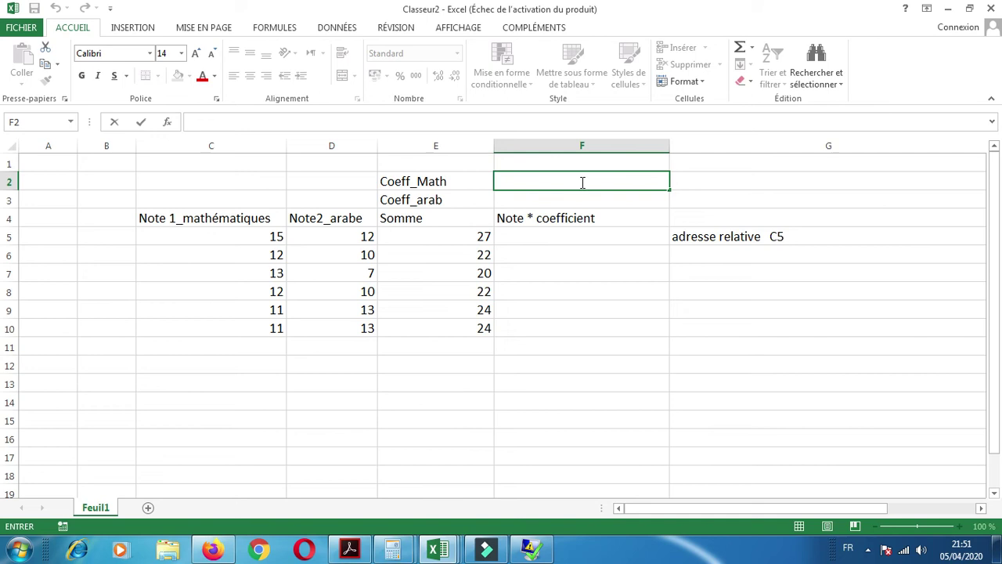
text(7)
- Enter 2 as the Arabic coefficient in cell F3
click(584, 201)
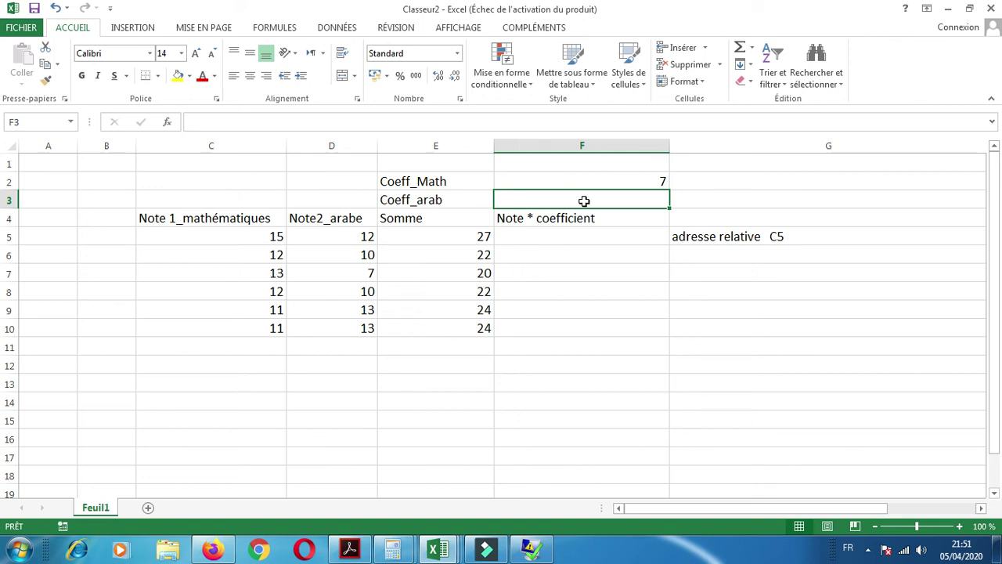
click(589, 213)
click(593, 203)
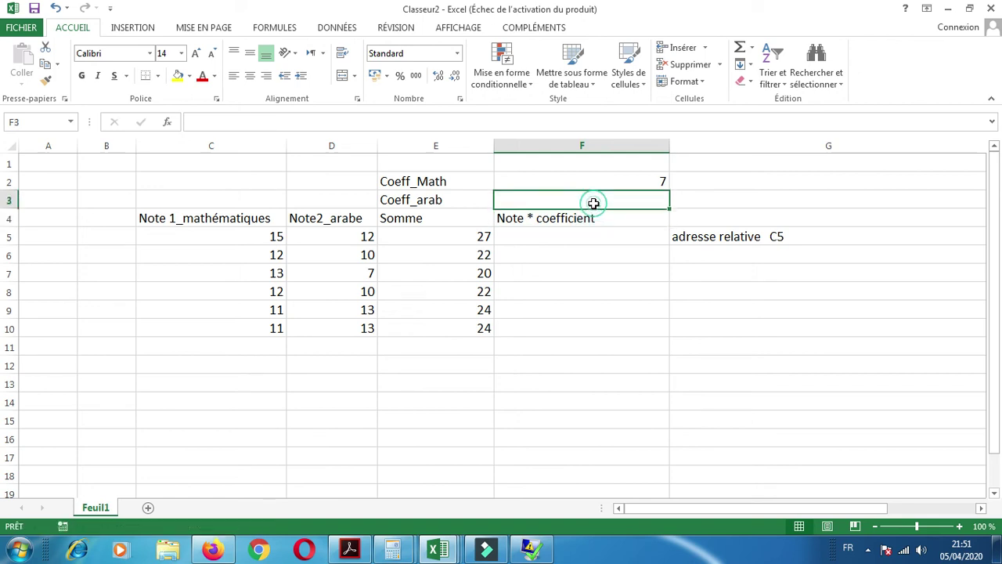
double_click(594, 203)
text(2)
click(595, 232)
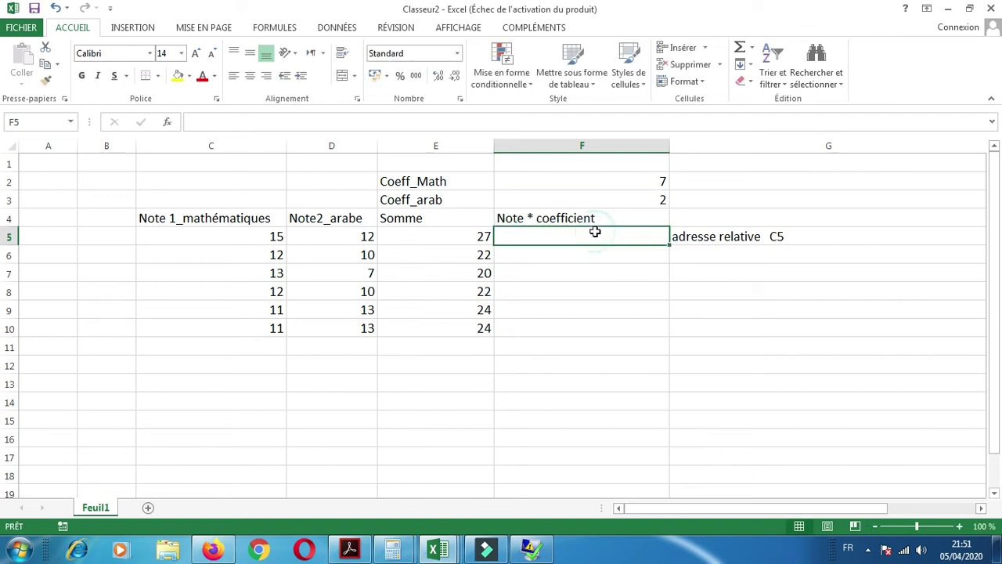
double_click(514, 240)
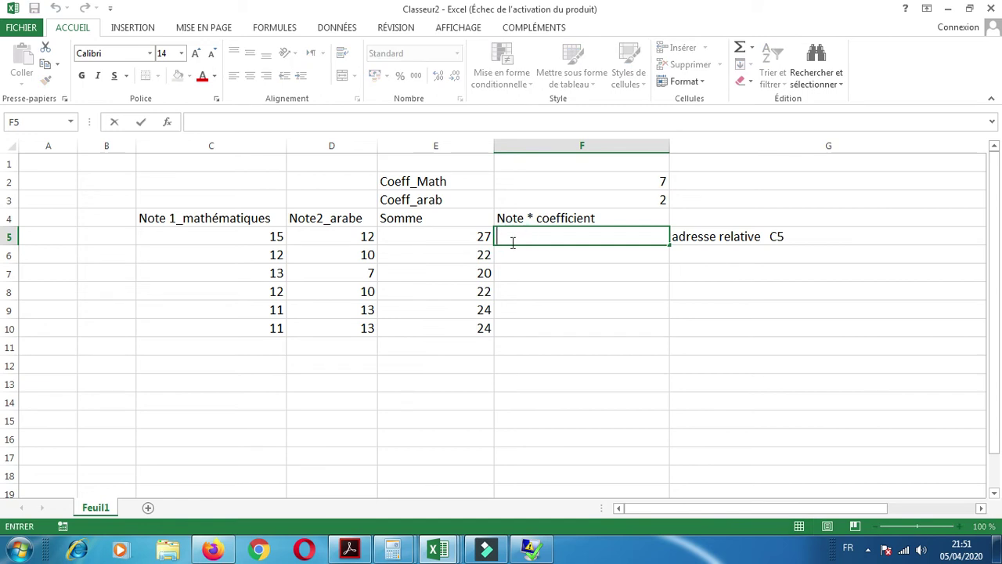
text(=)
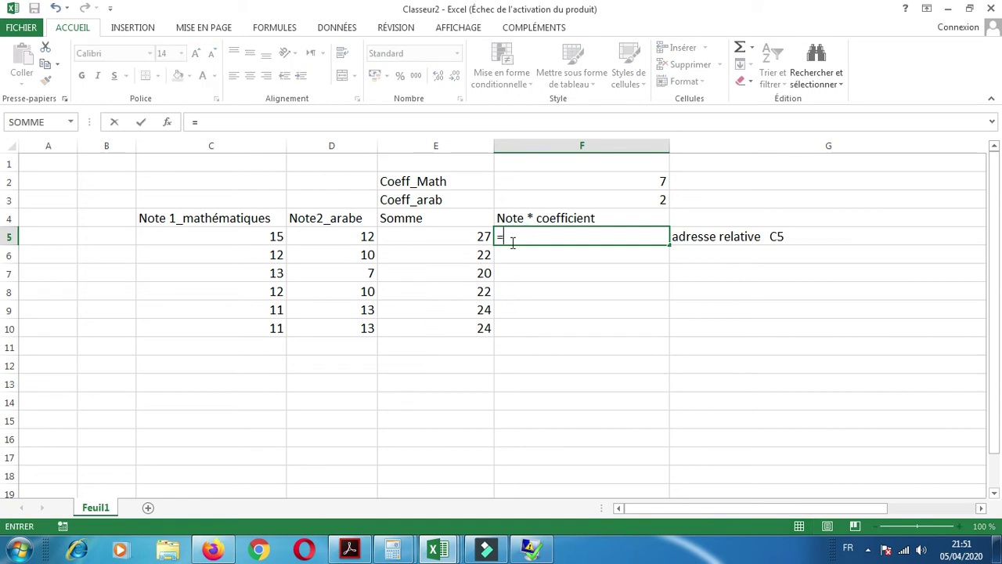
click(269, 238)
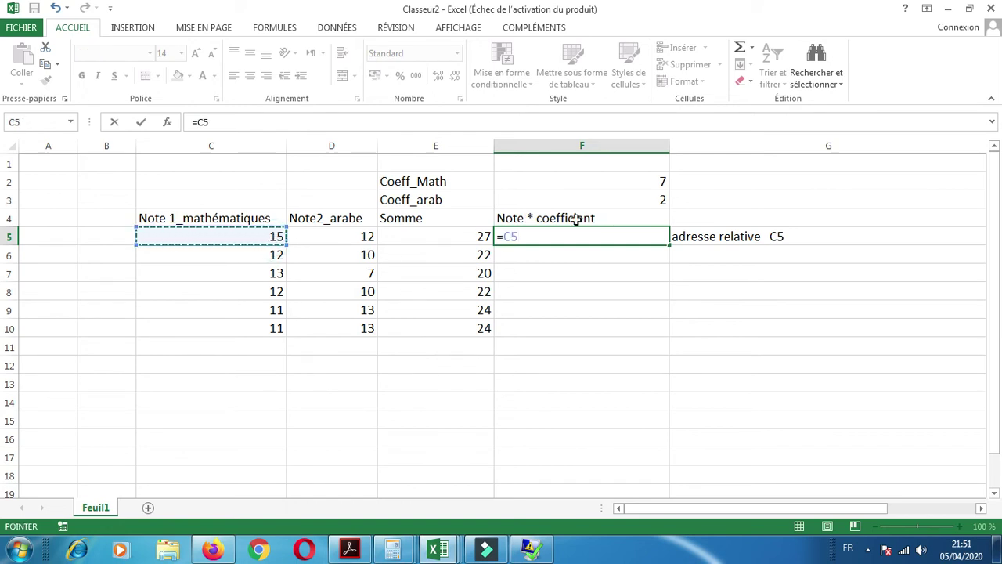
text(*)
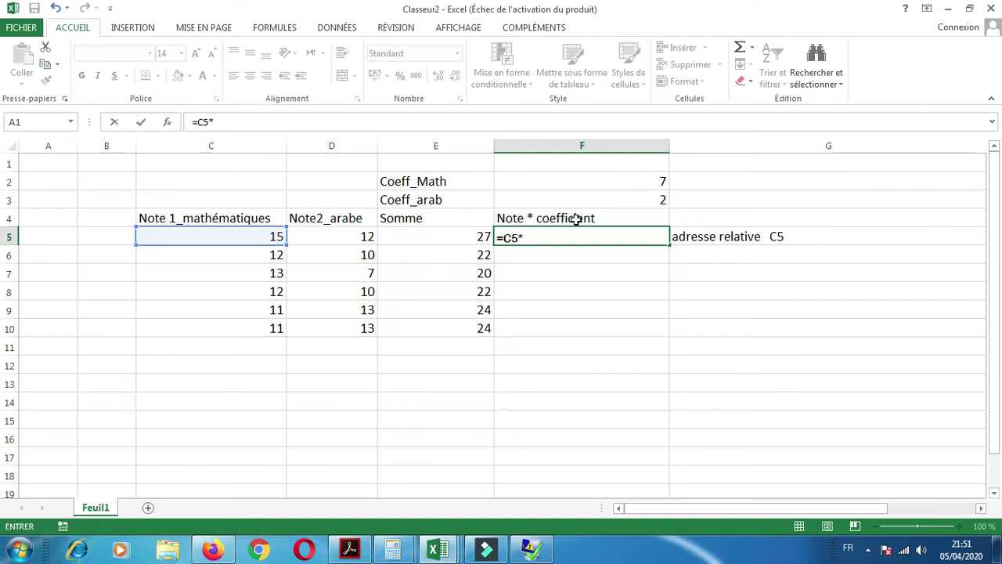
click(642, 183)
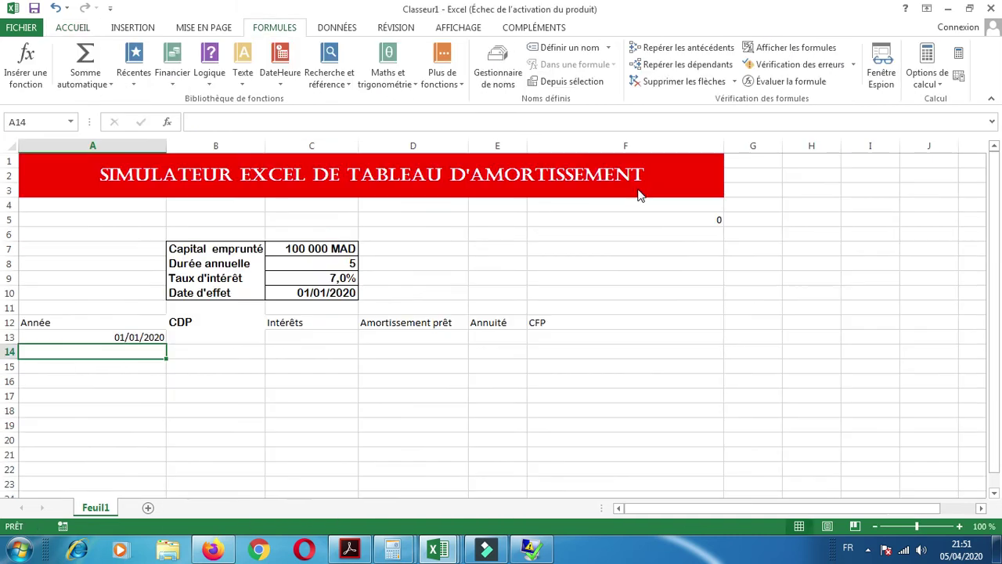
click(439, 550)
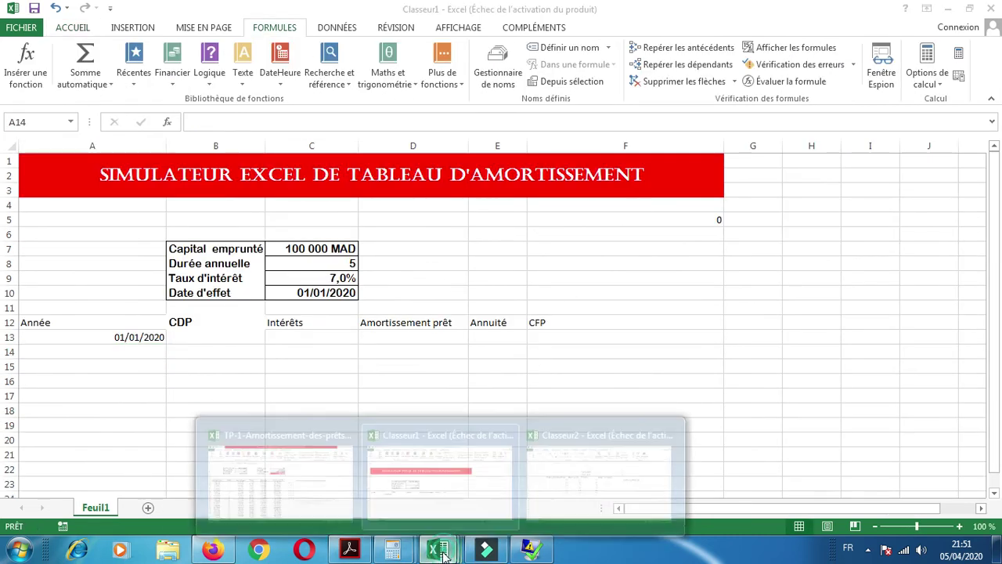
click(599, 474)
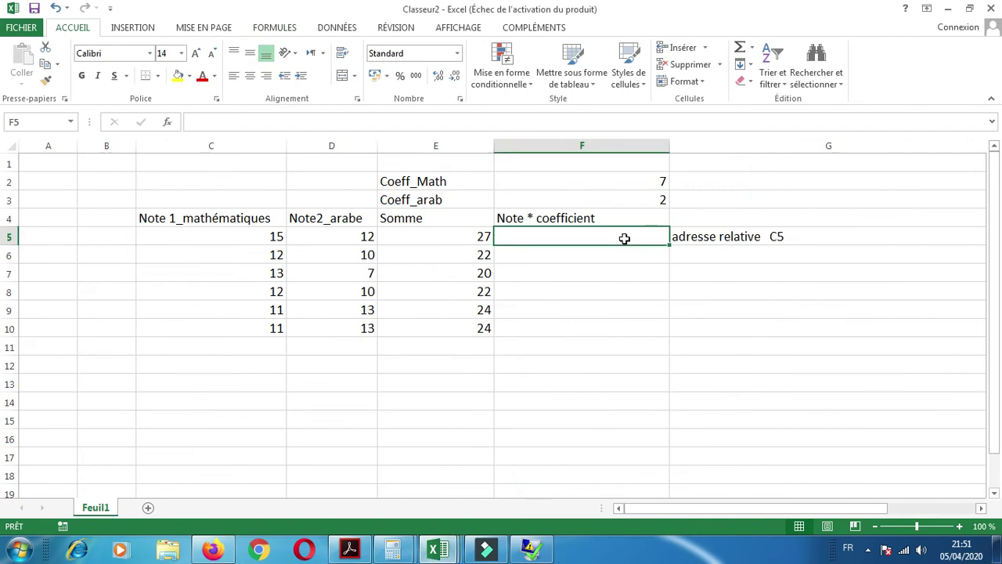
- Clear the relative-address note from cell G5
click(627, 256)
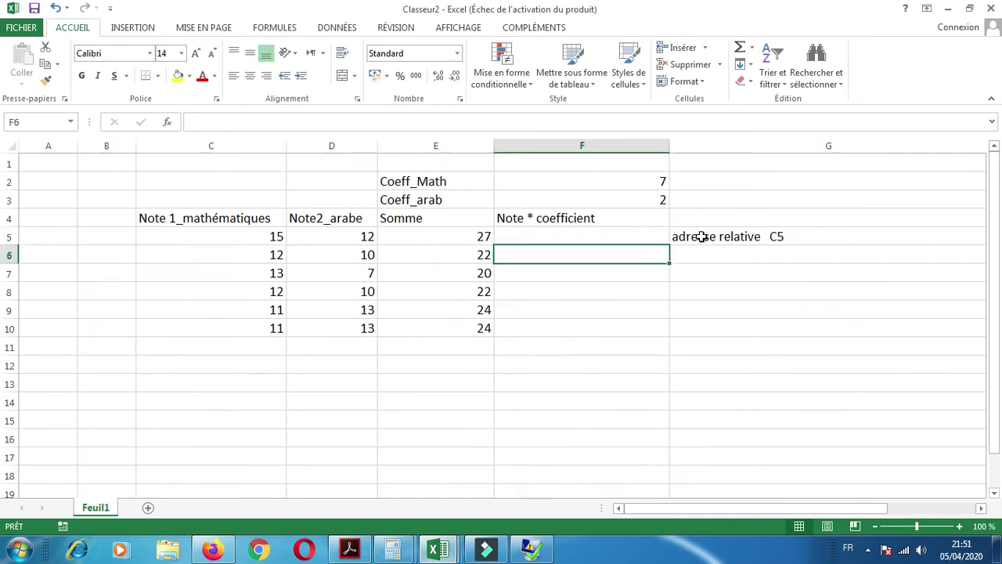
click(701, 235)
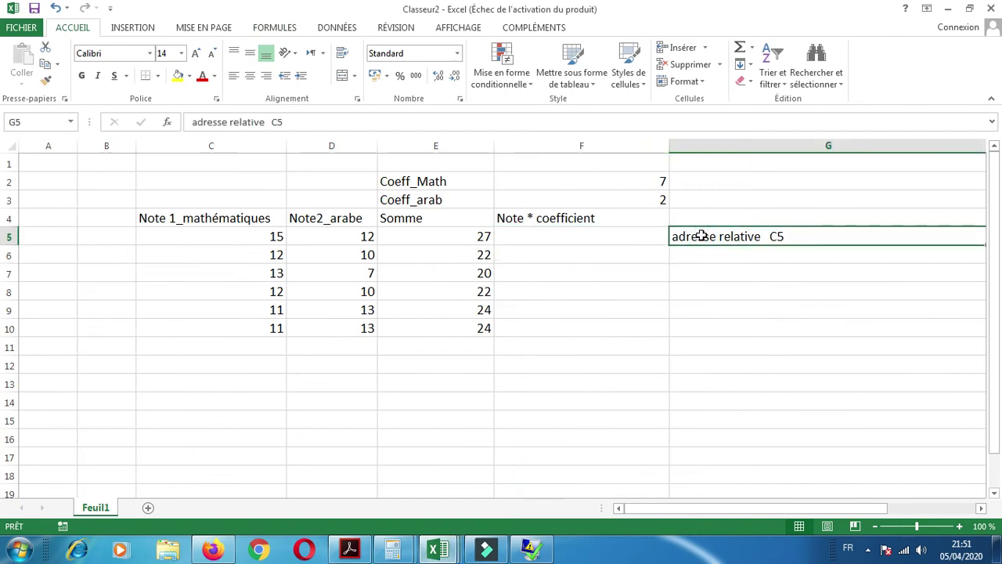
key(Delete)
scroll(699, 233, right, 3)
- Enter the formula =C5*F2 in cell F5 to multiply the first mathematics note by its coefficient, and review the formula
click(344, 237)
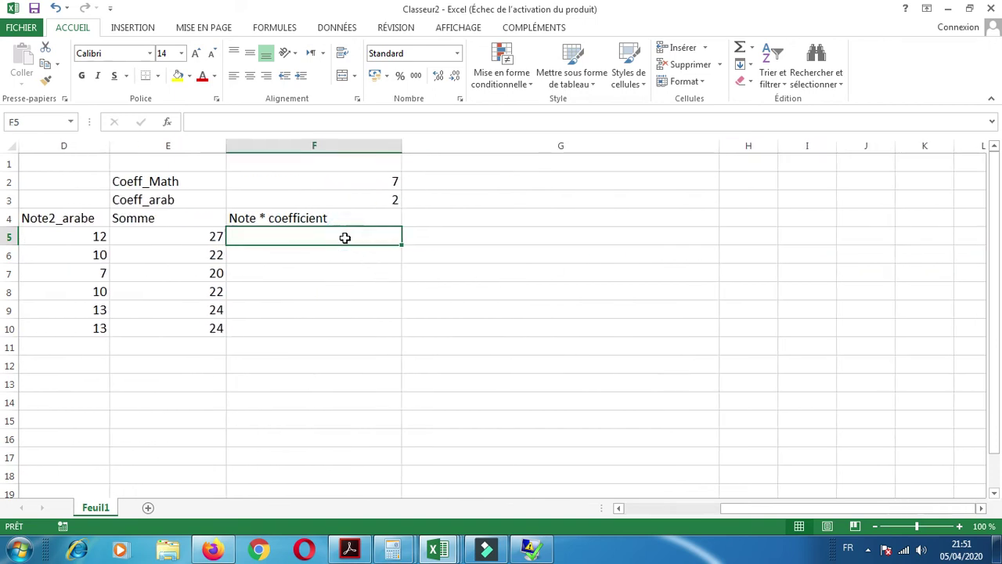
drag(720, 506, 604, 514)
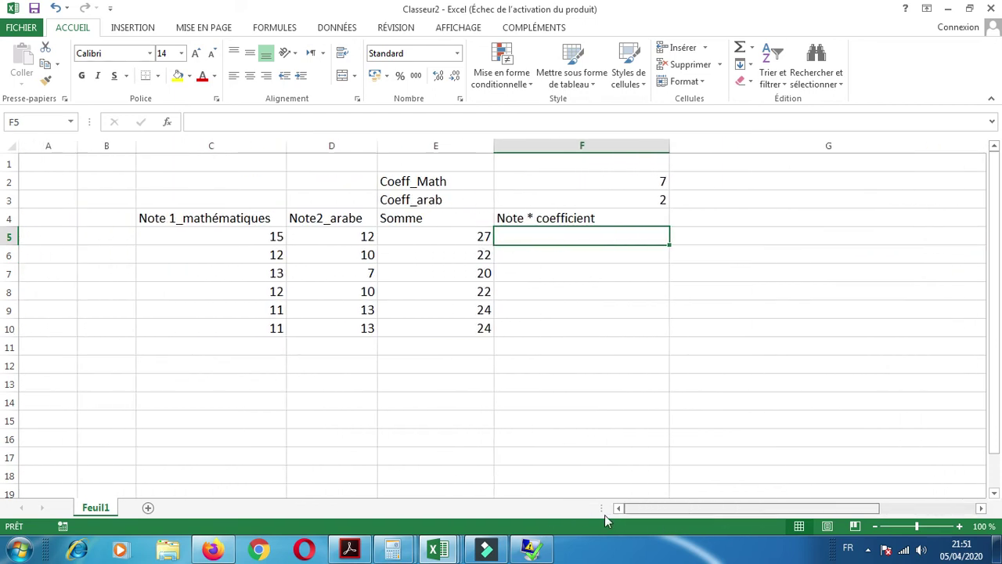
text(=)
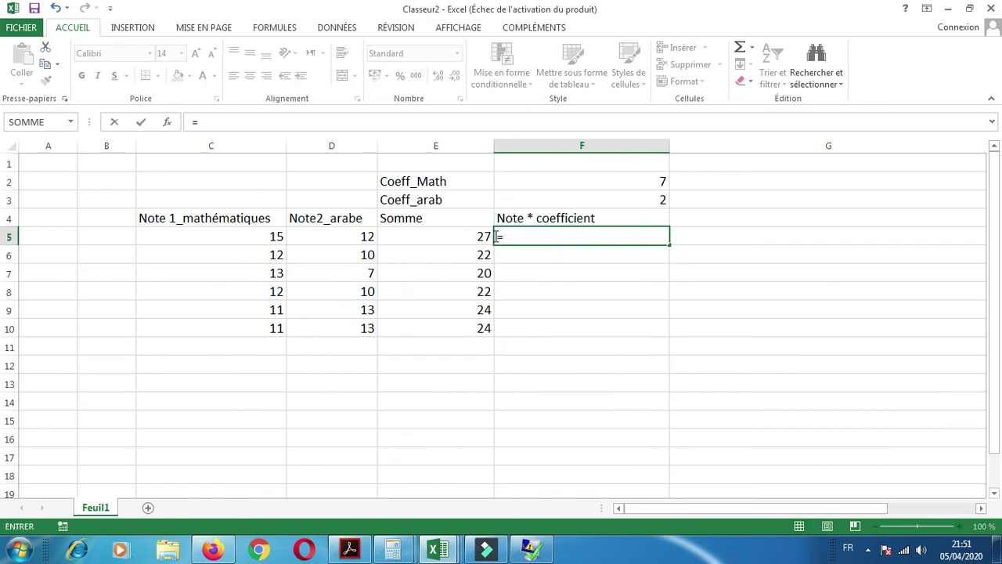
click(270, 235)
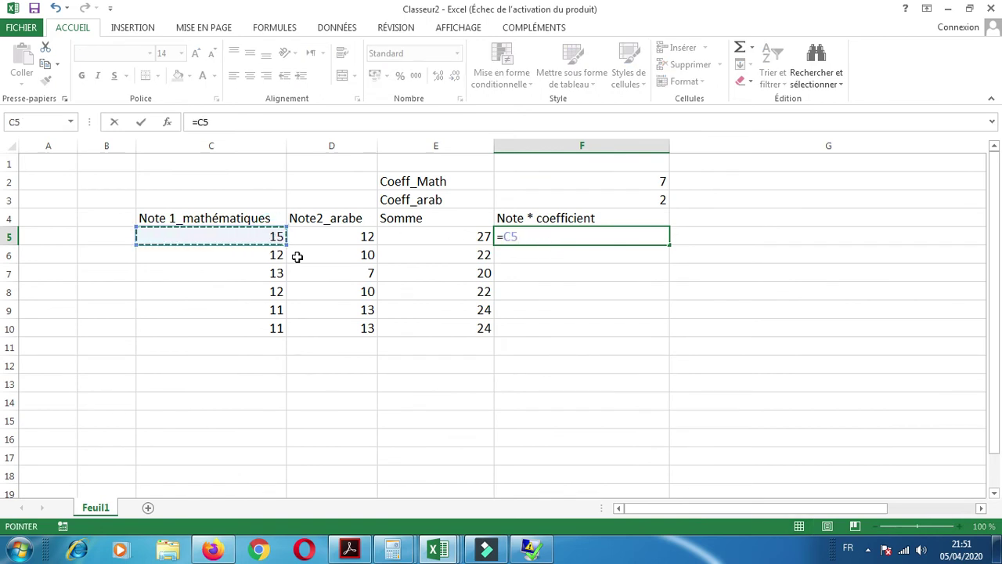
text(*)
click(581, 185)
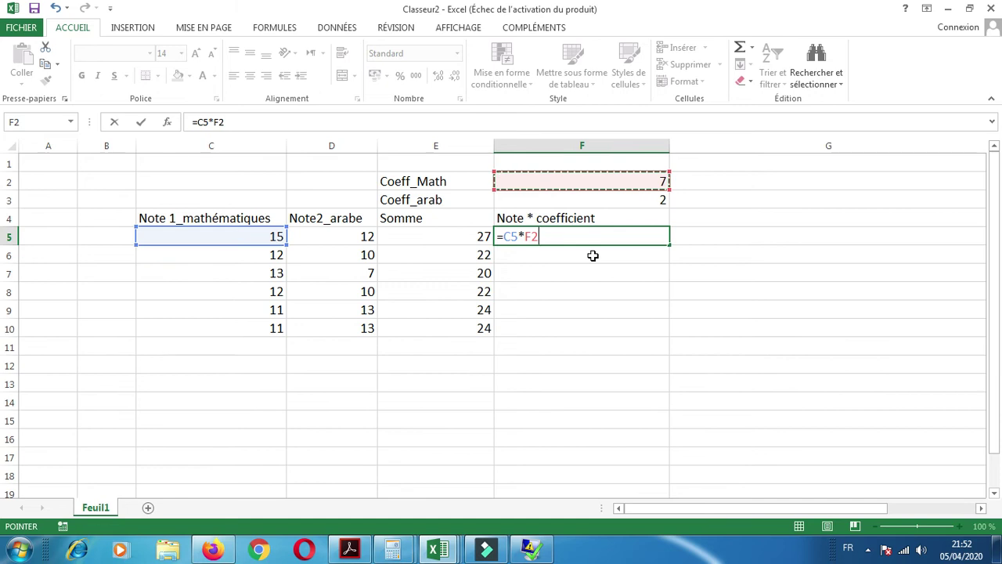
key(Return)
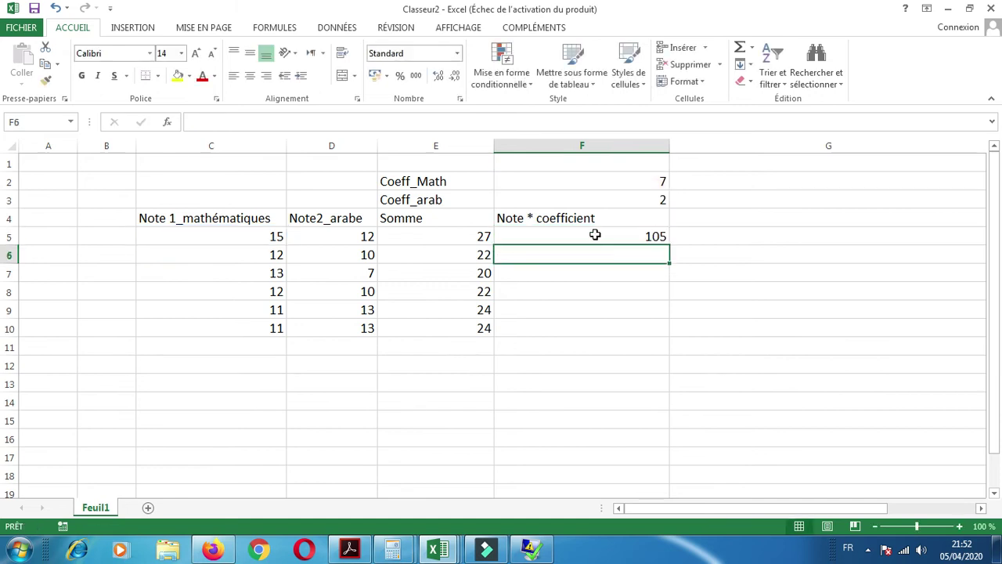
double_click(596, 234)
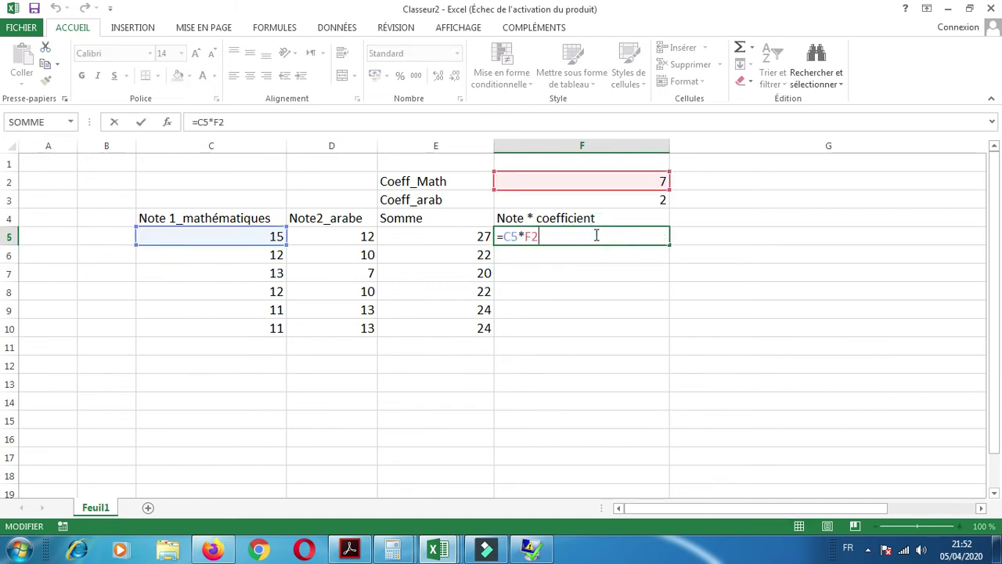
key(Return)
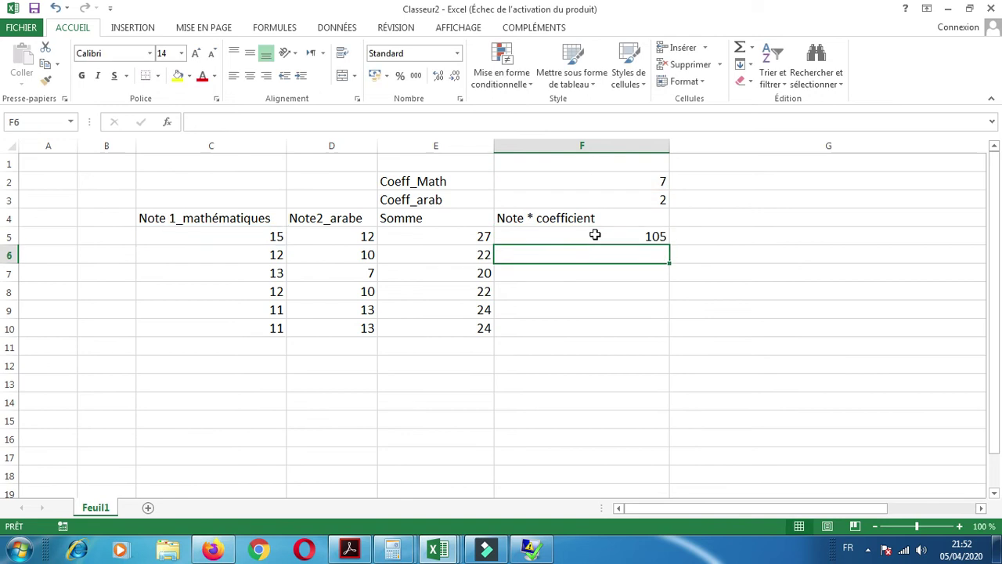
text(=)
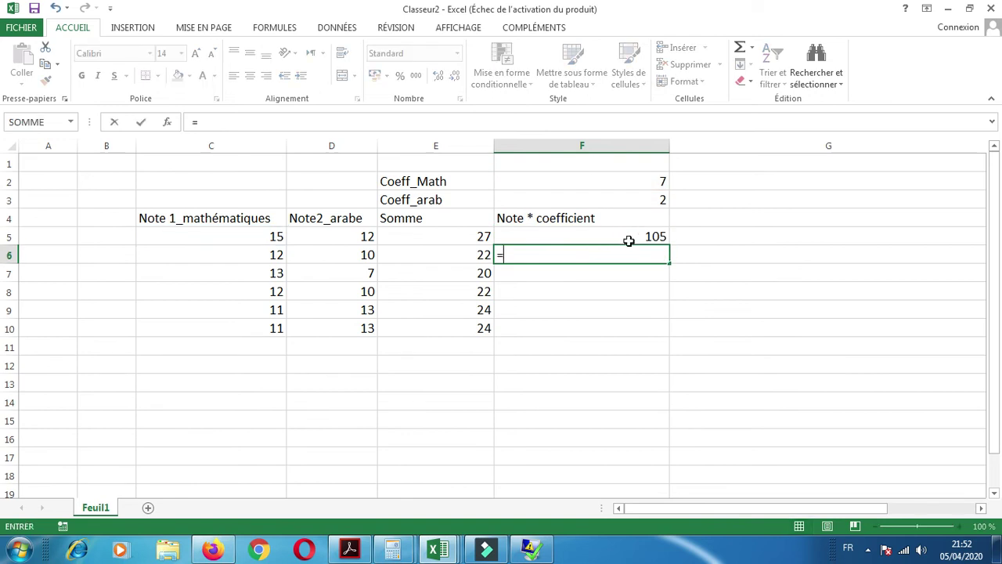
click(274, 255)
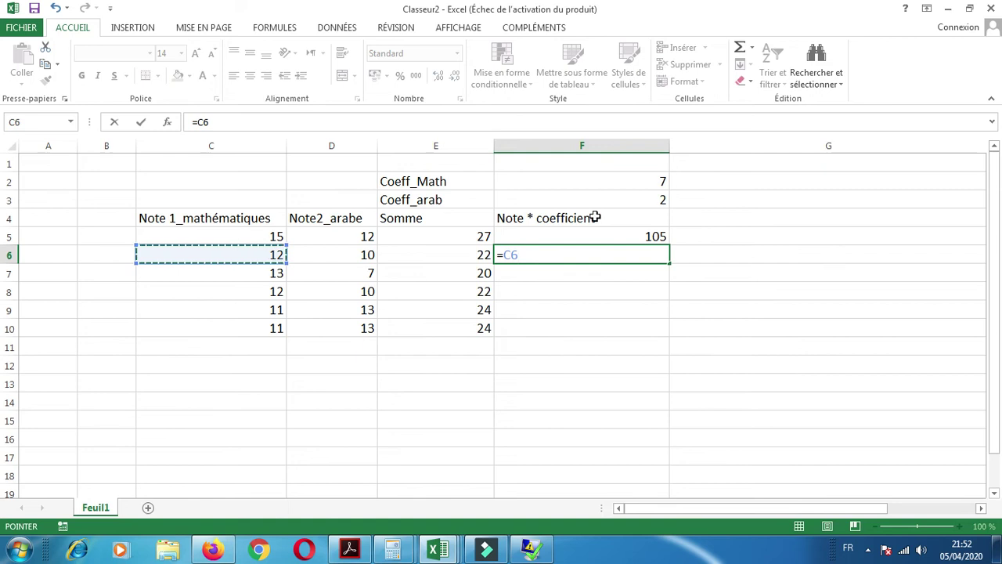
text(*)
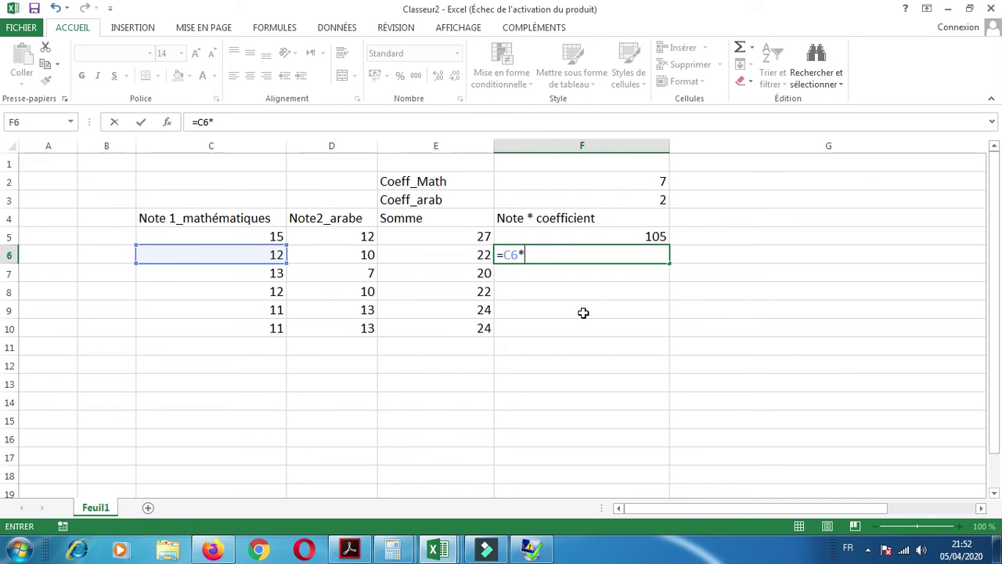
key(Escape)
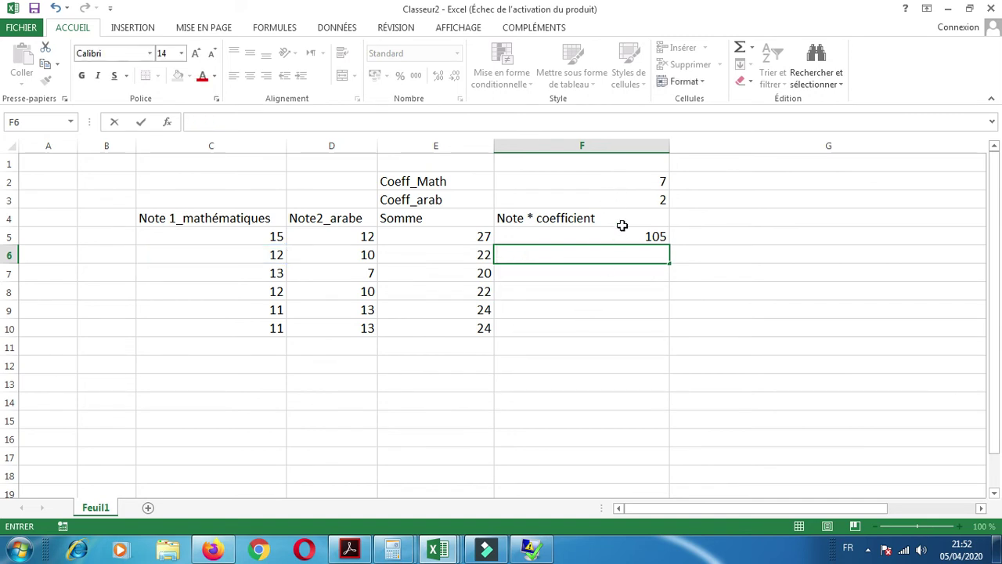
- Fill the relative formula from F5 down to F10 and inspect the copied formula in F7
click(621, 236)
drag(669, 245, 665, 332)
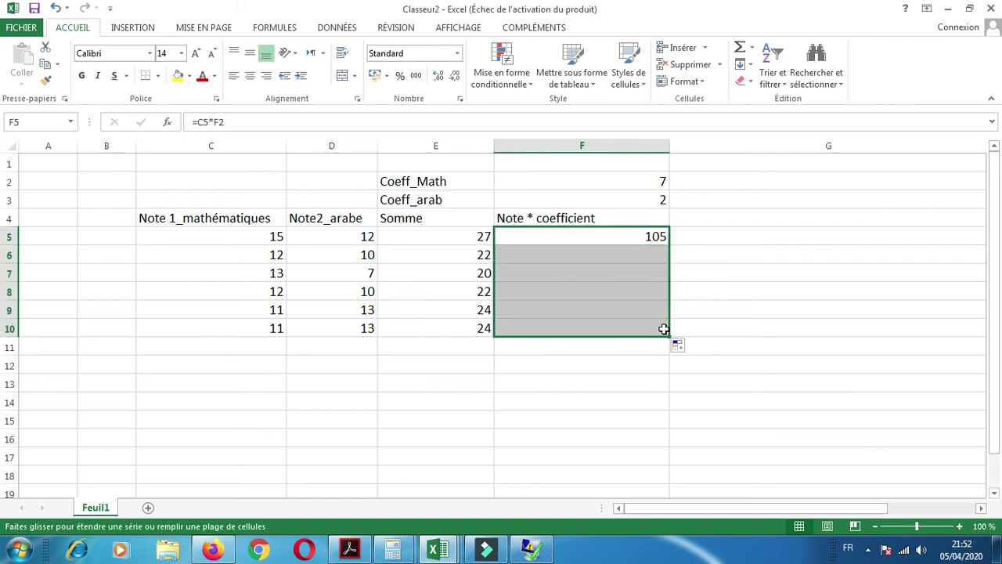
click(594, 272)
double_click(595, 272)
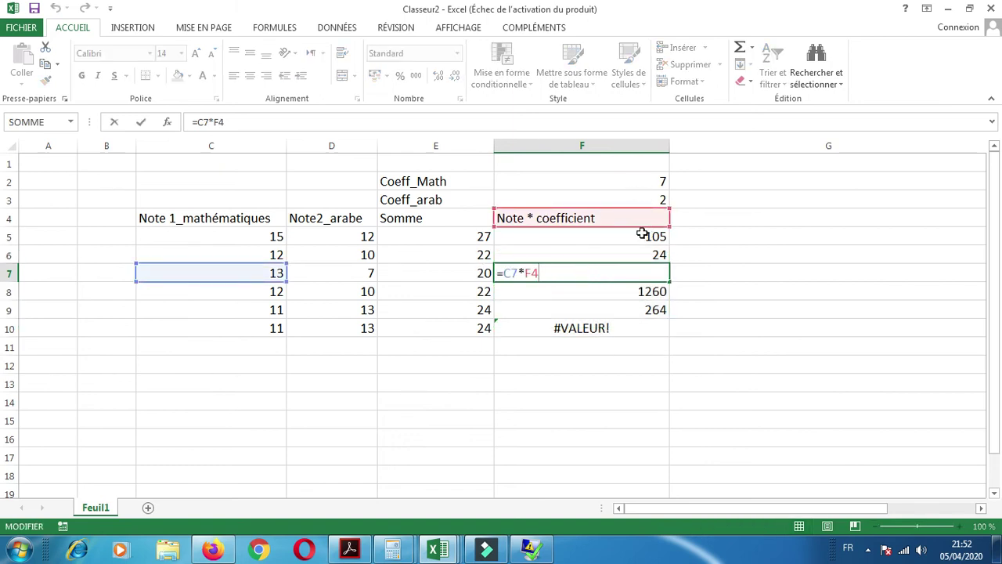
key(Return)
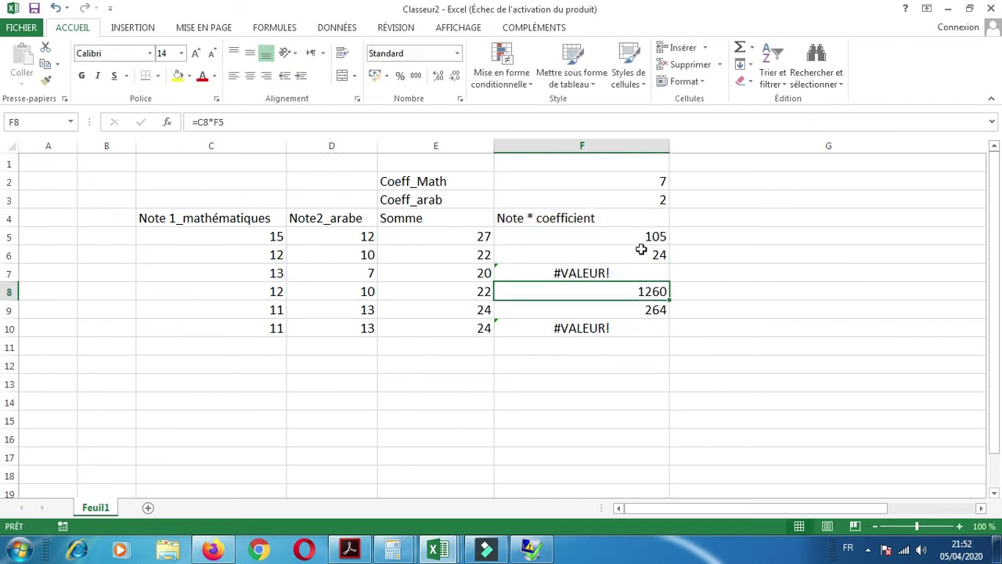
- Make the coefficient reference absolute in cell F5 so the formula reads =C5*$F$2
click(468, 245)
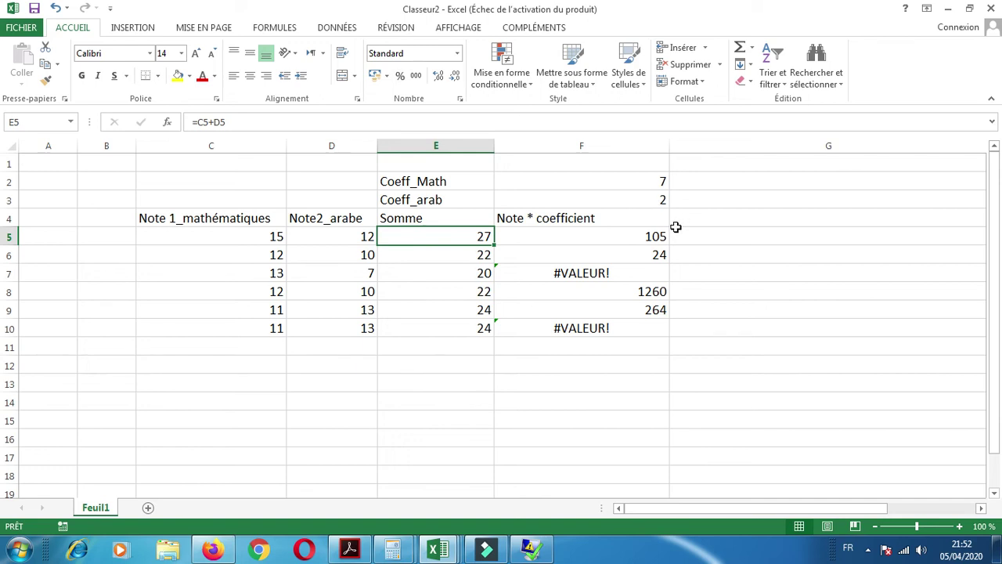
click(636, 186)
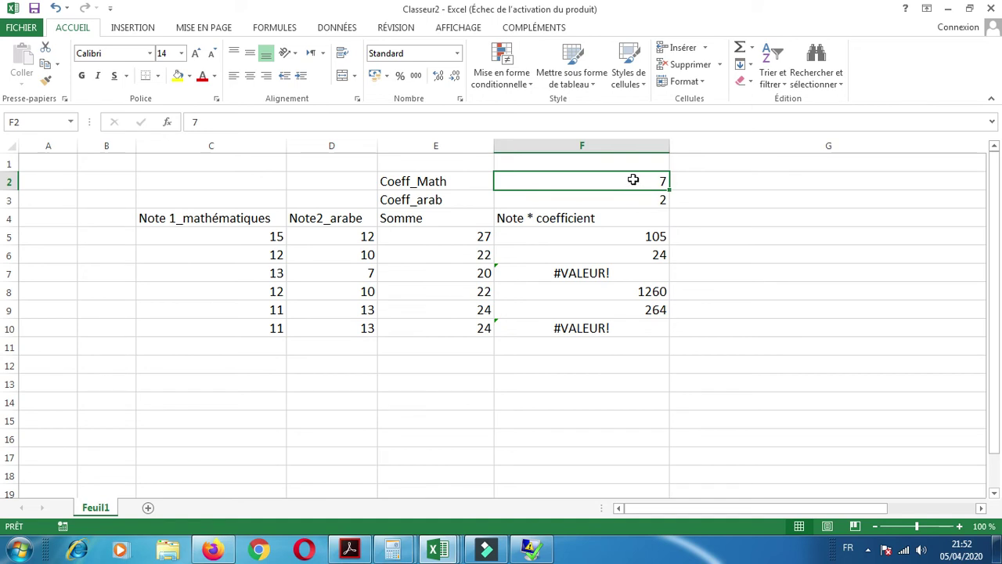
double_click(635, 235)
click(526, 238)
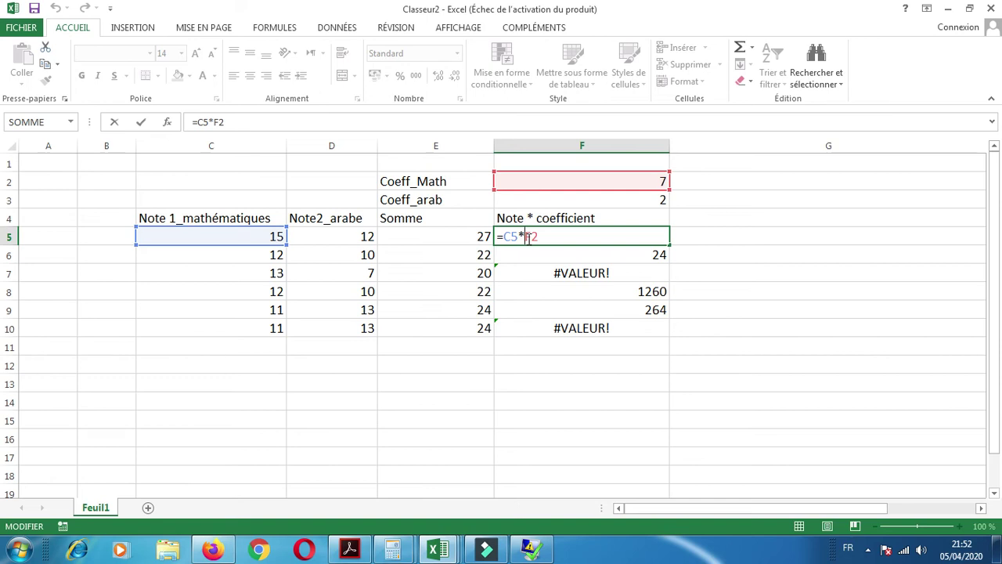
text($F)
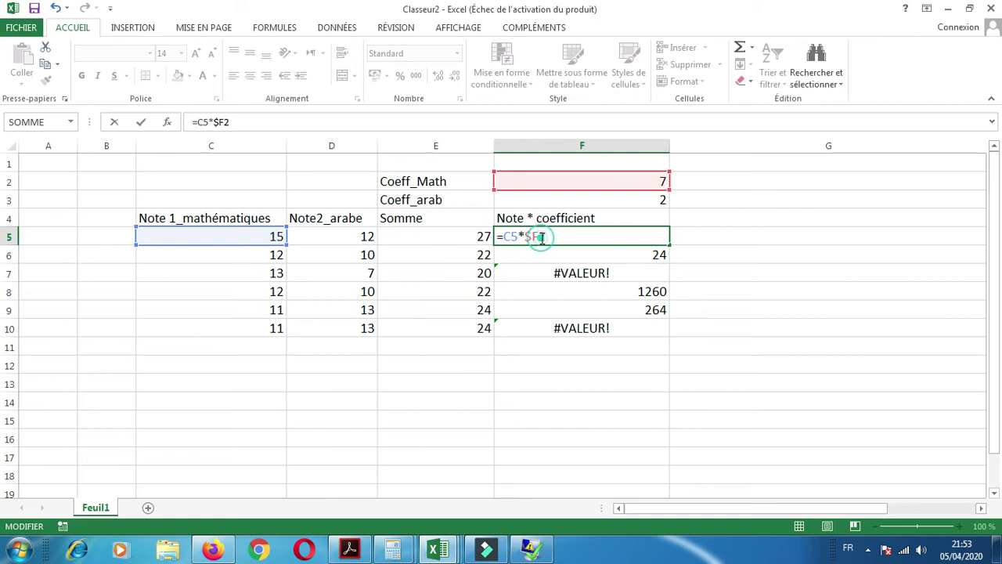
text($)
key(Return)
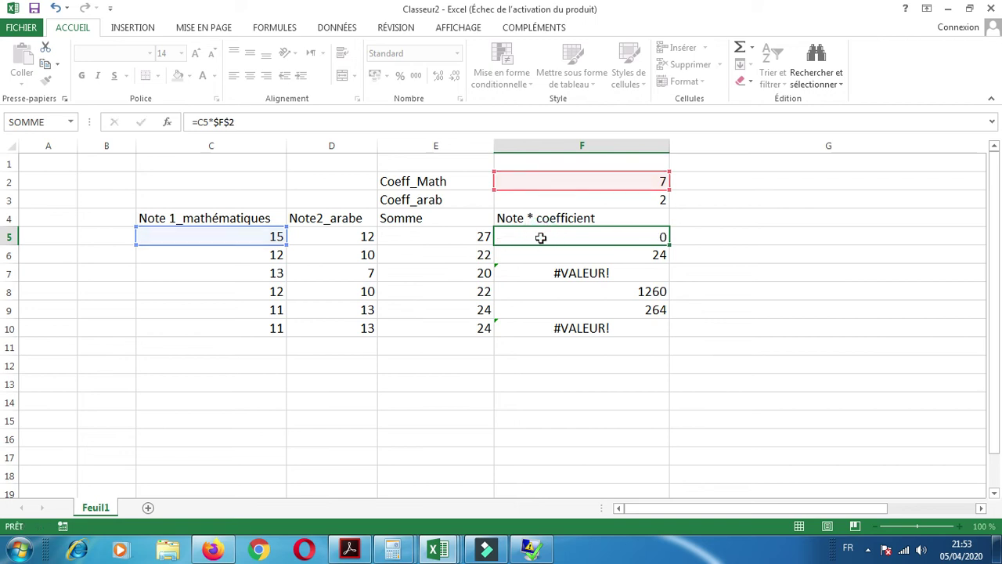
- Fill the absolute-reference formula from F5 down to F10 and review the formulas in F10 and F5
click(550, 241)
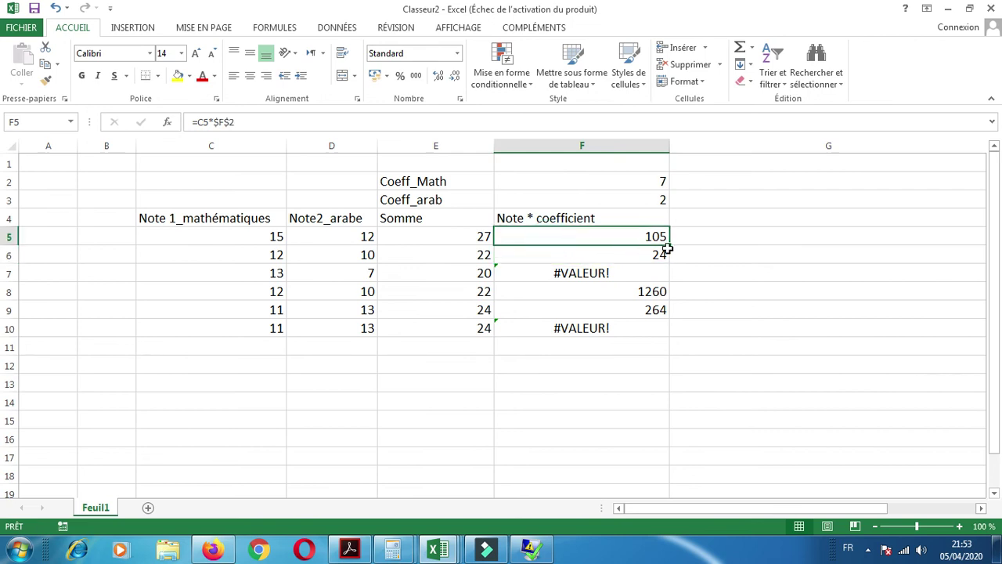
drag(669, 244, 667, 337)
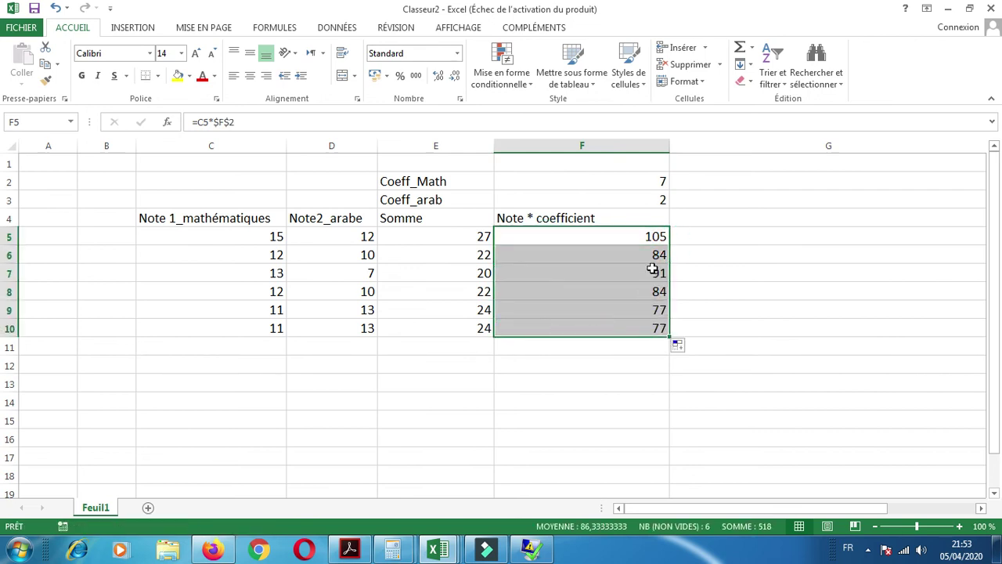
click(276, 255)
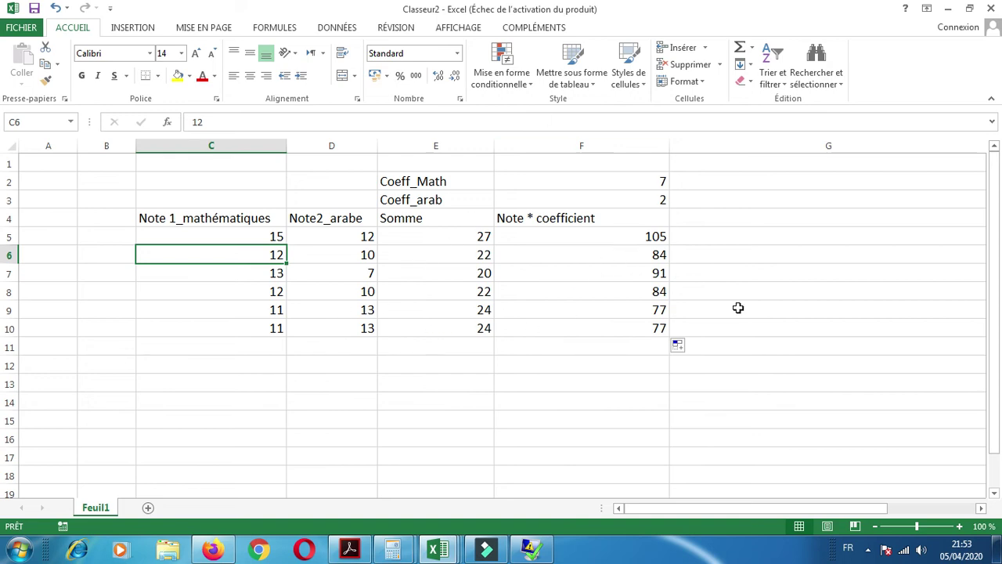
click(656, 328)
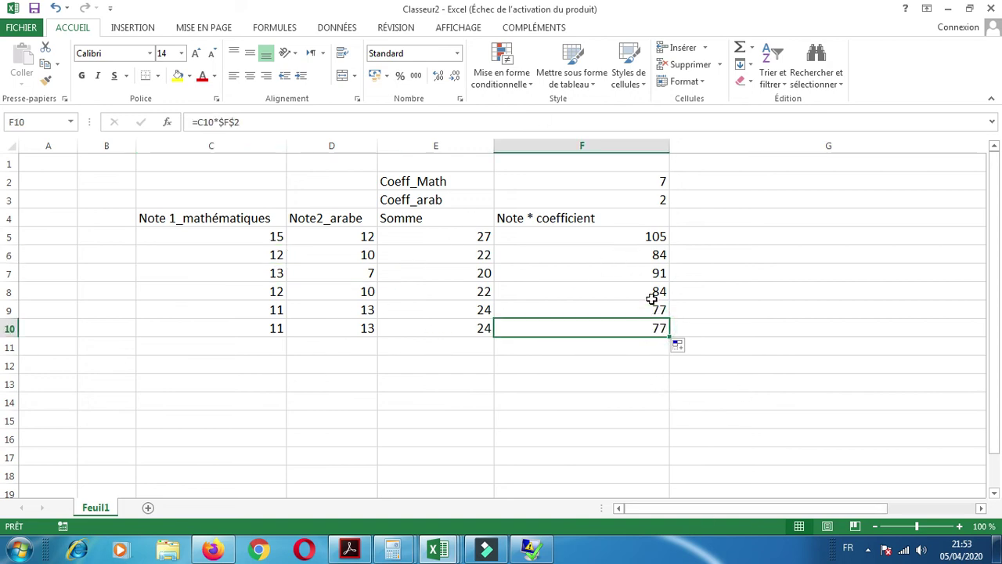
click(637, 238)
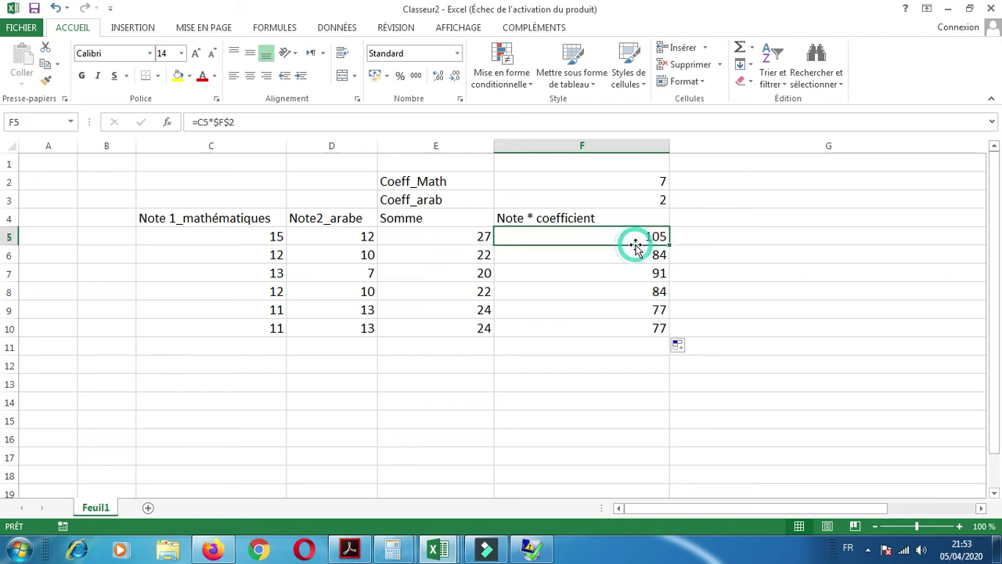
double_click(637, 236)
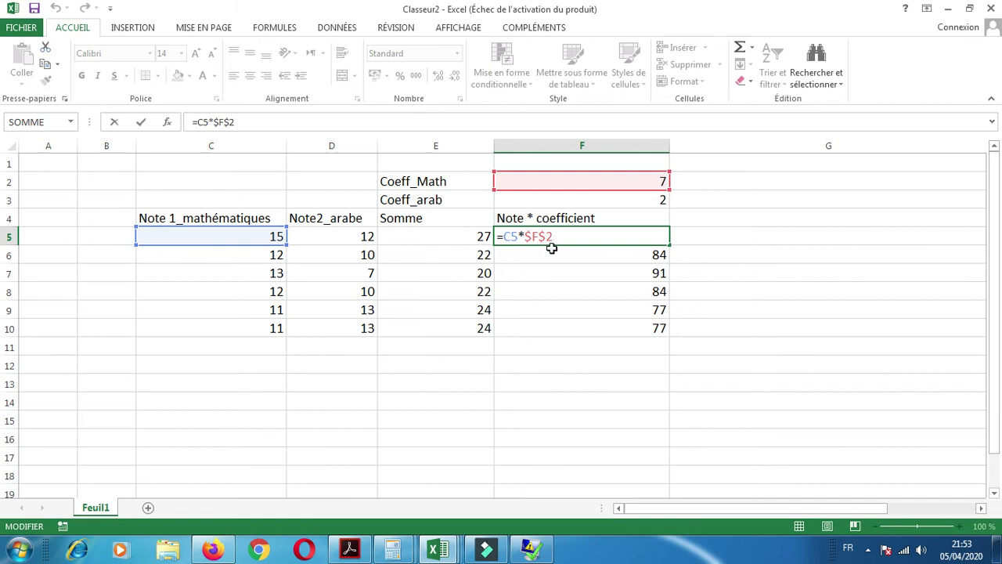
- Review the absolute-reference formula in cell F5 and the cells it refers to
key(Return)
double_click(562, 237)
key(ctrl+Return)
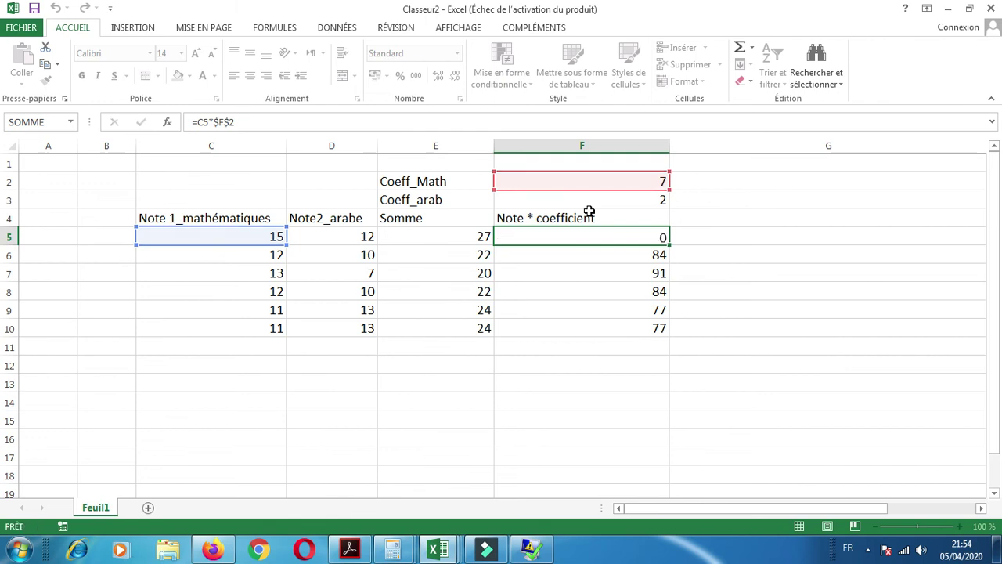
key(Return)
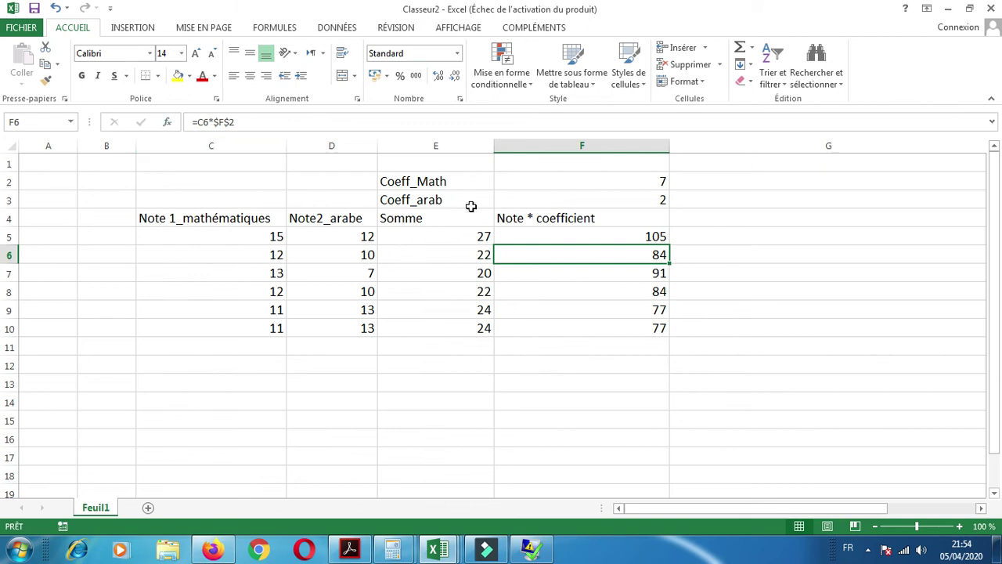
- Define the name math for the mathematics coefficient in cell F2, with the workbook as its scope
click(237, 219)
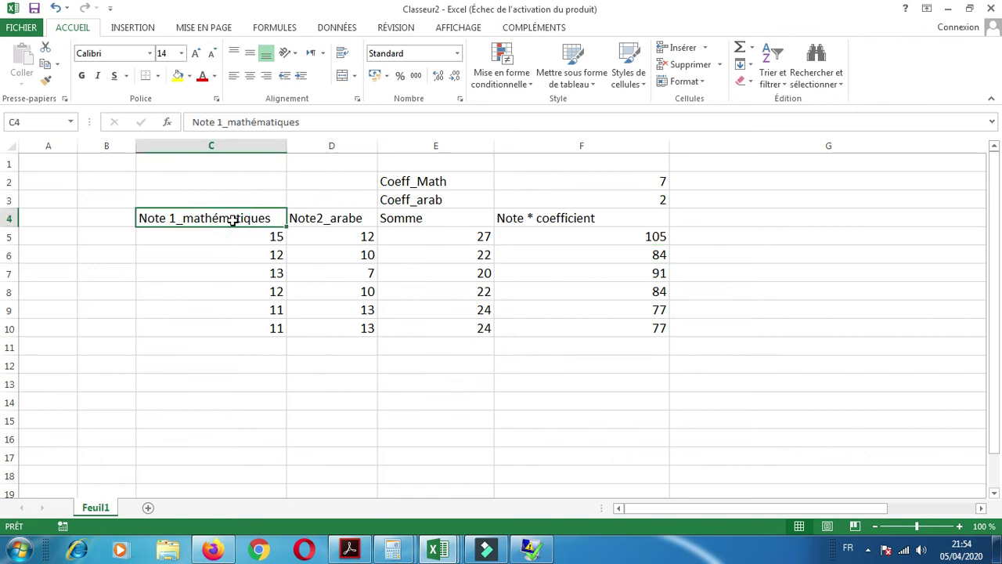
click(568, 181)
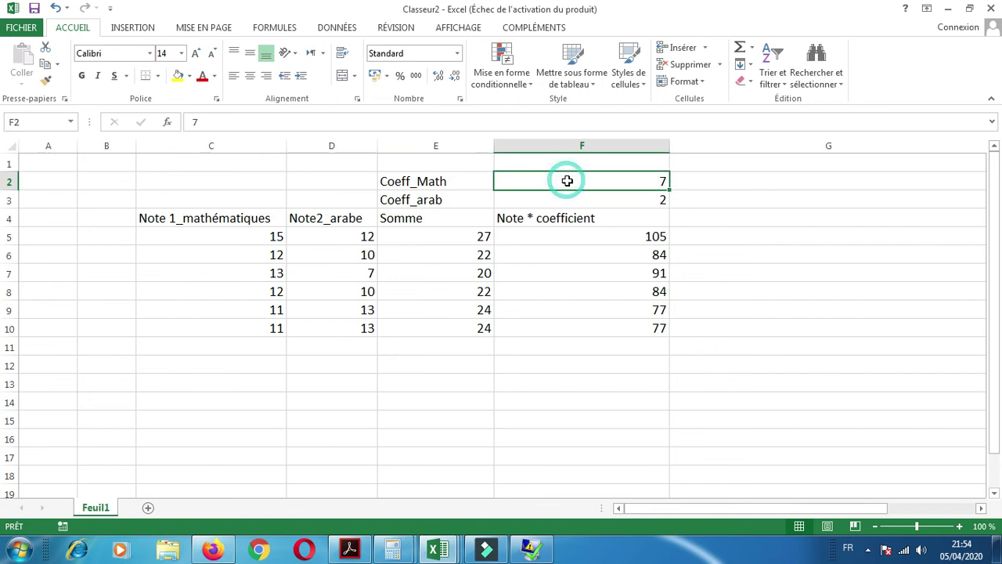
click(283, 30)
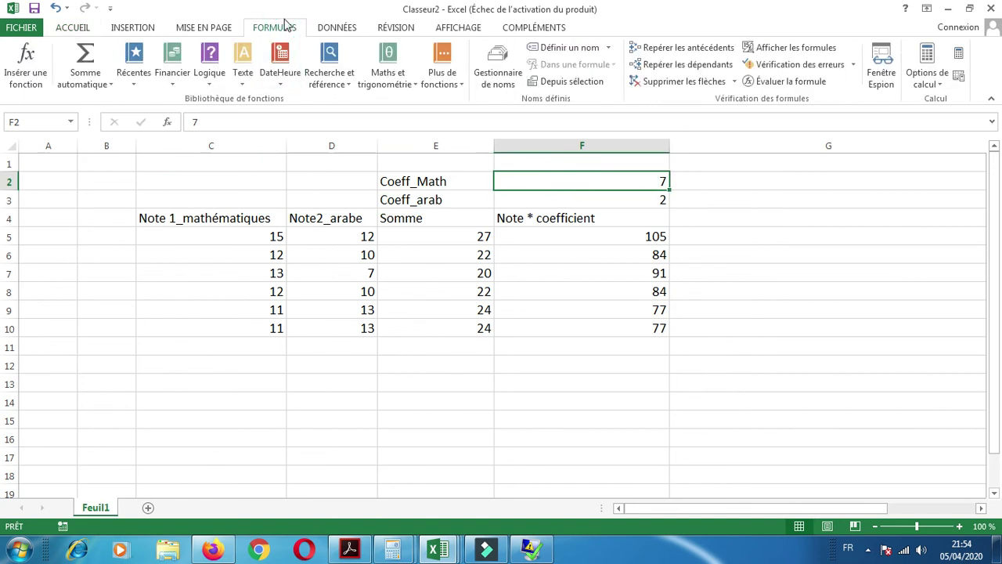
click(569, 55)
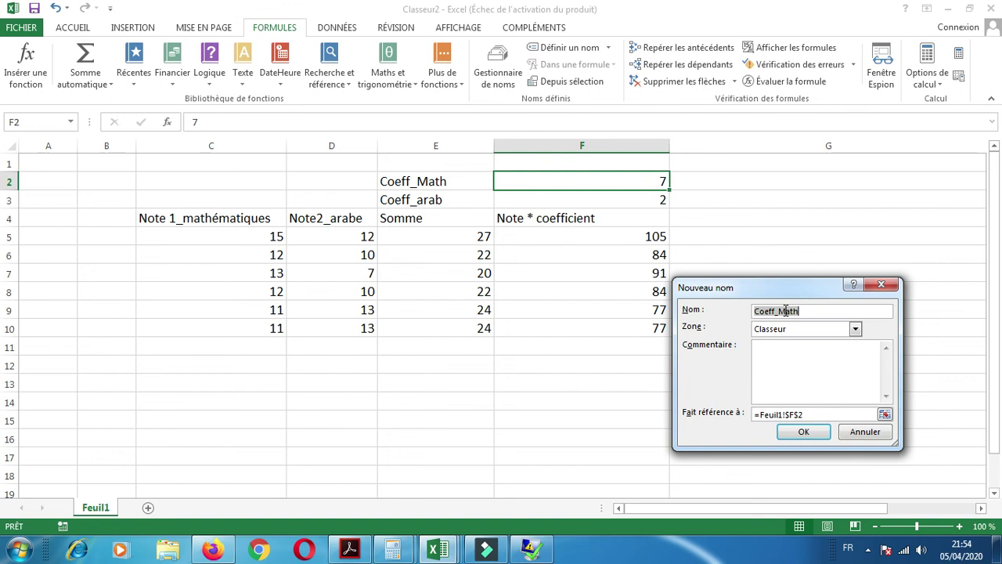
key(BackSpace)
text(math)
click(805, 432)
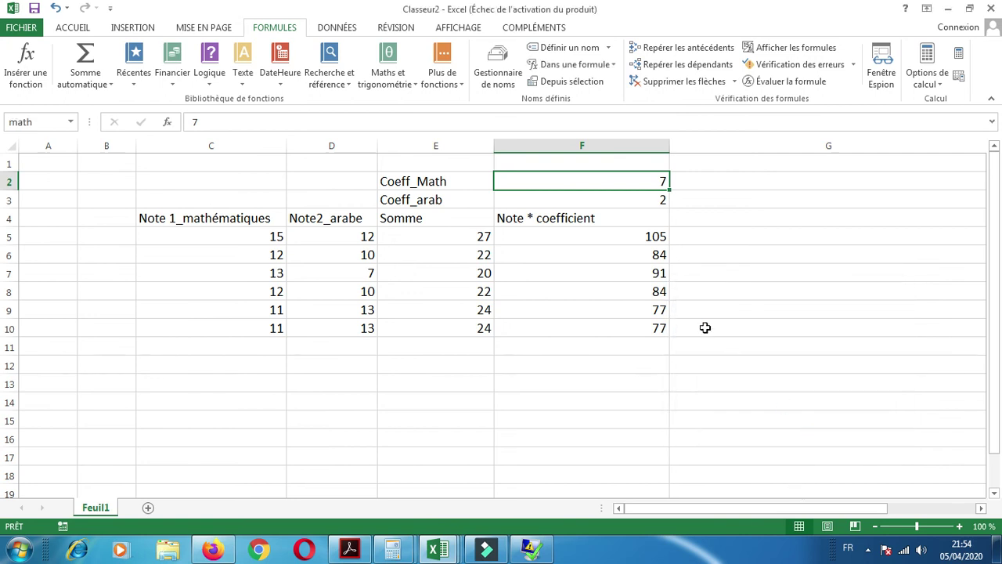
- Replace the formula in cell F5 with =C5*math, using the defined name instead of the absolute reference
click(645, 237)
double_click(646, 236)
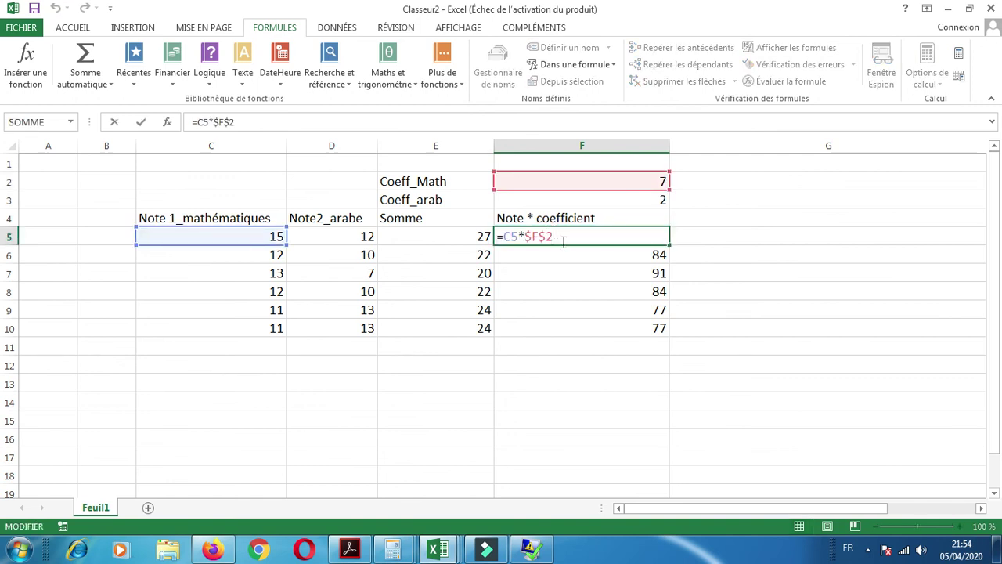
key(Return)
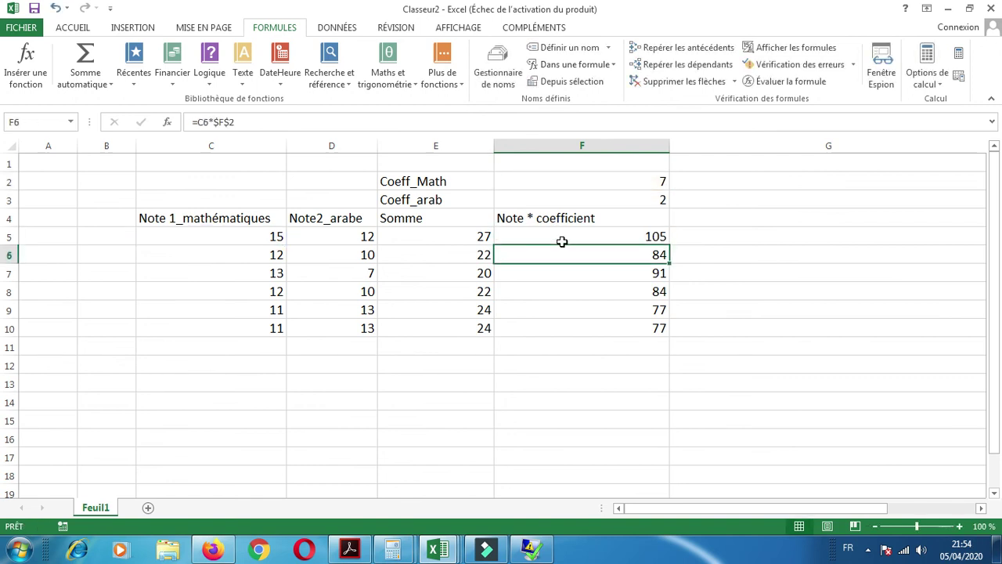
double_click(632, 235)
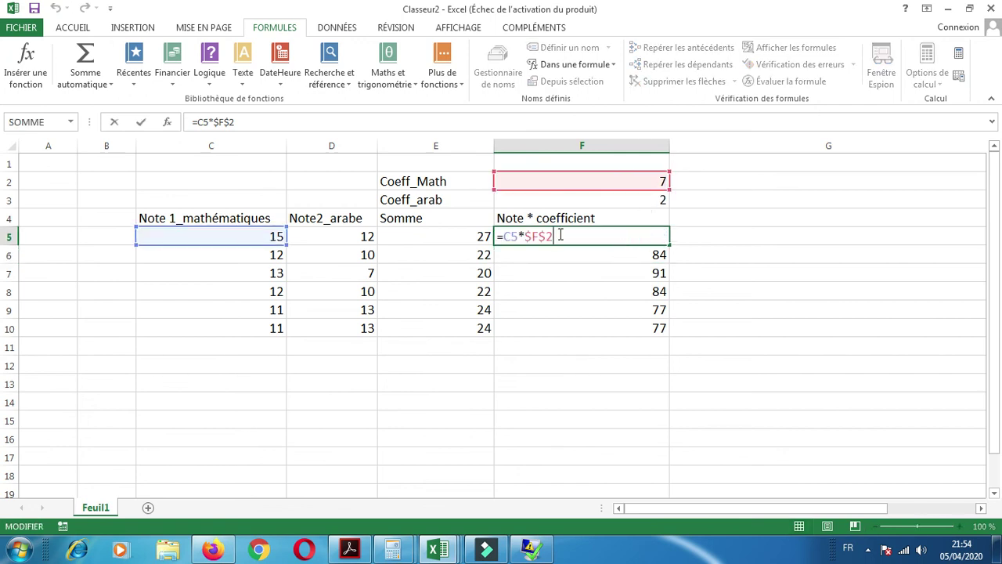
key(BackSpace)
key(BackSpace)
key(BackSpace)
key(BackSpace)
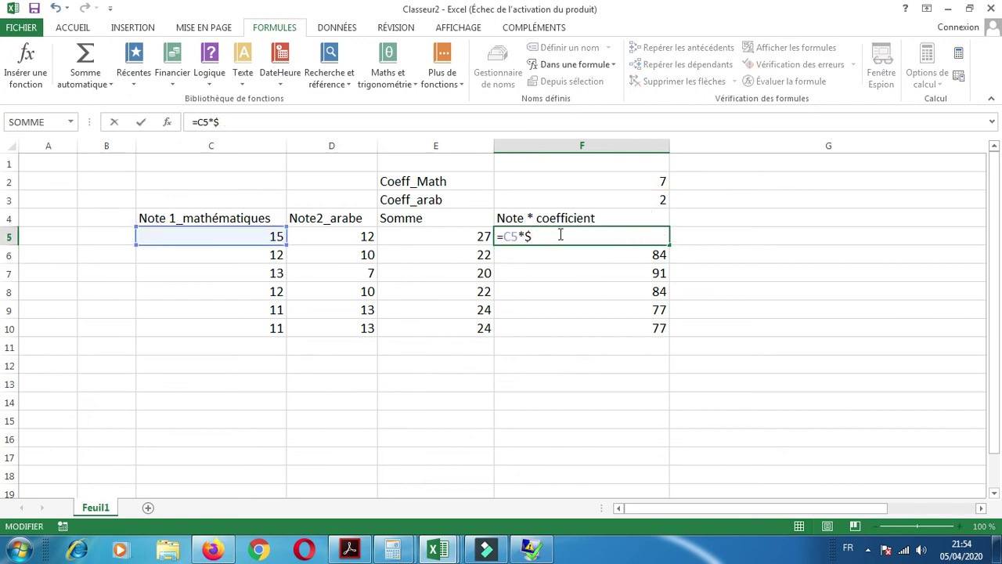
key(BackSpace)
key(BackSpace)
key(BackSpace)
key(BackSpace)
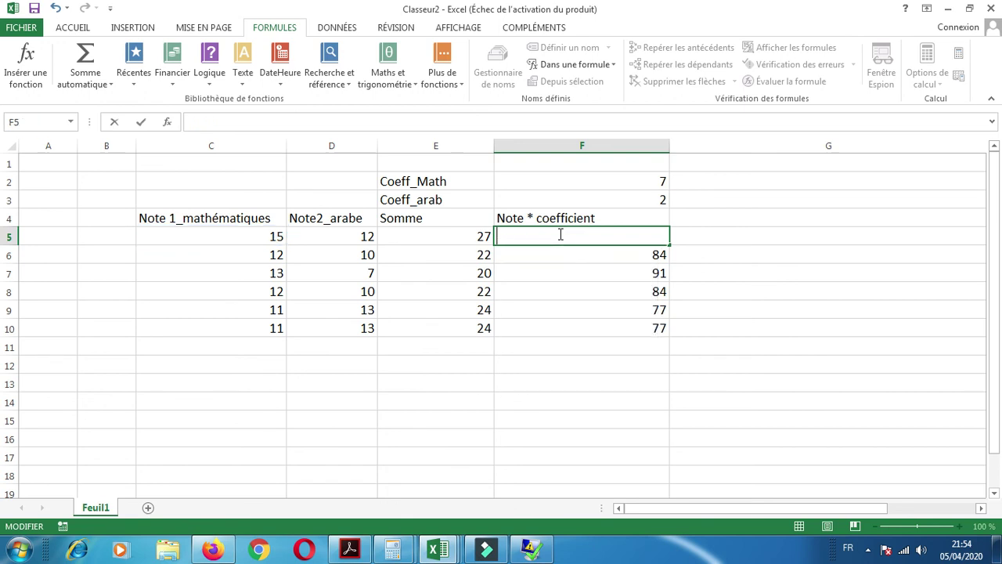
text(=c)
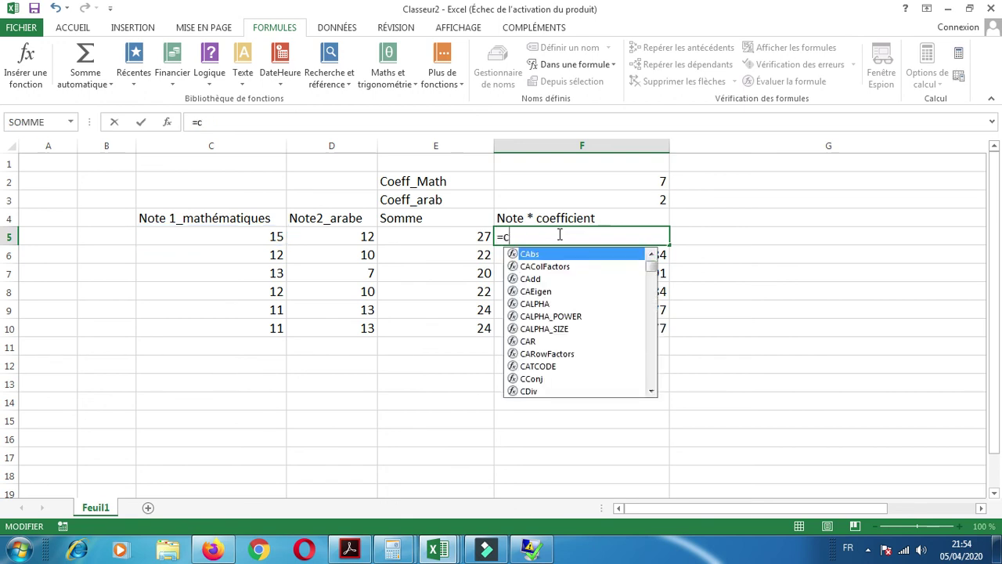
text(5*)
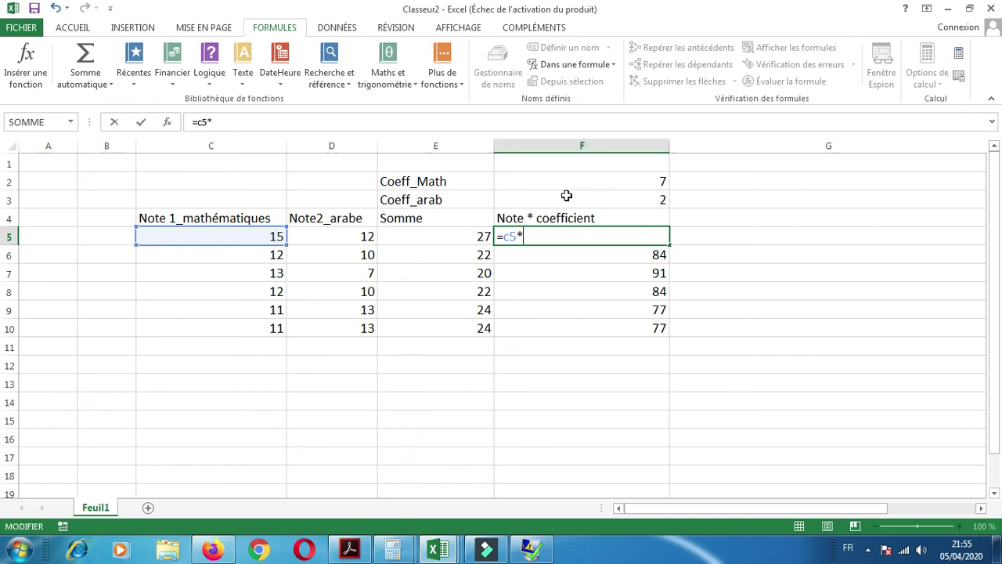
text(mat)
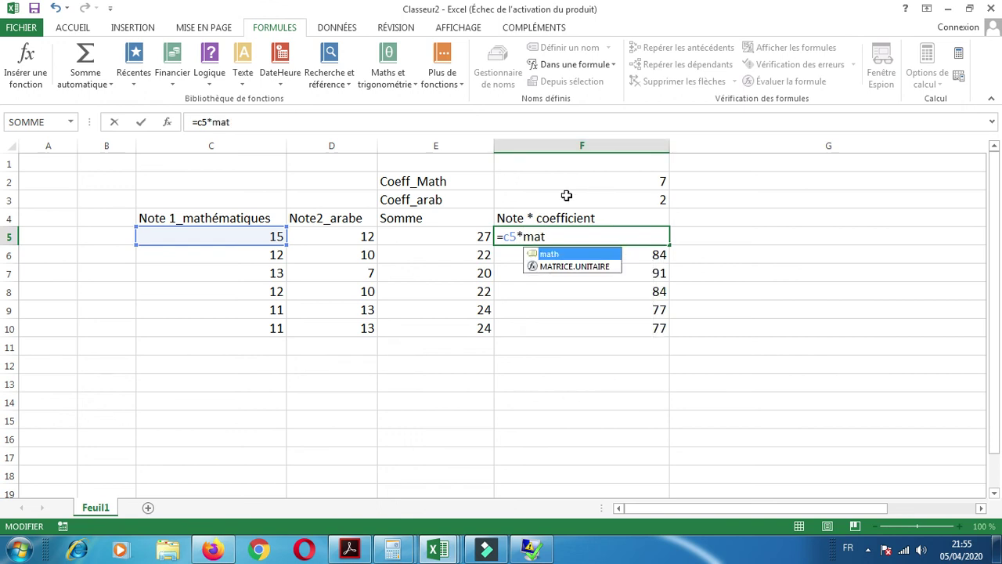
double_click(552, 254)
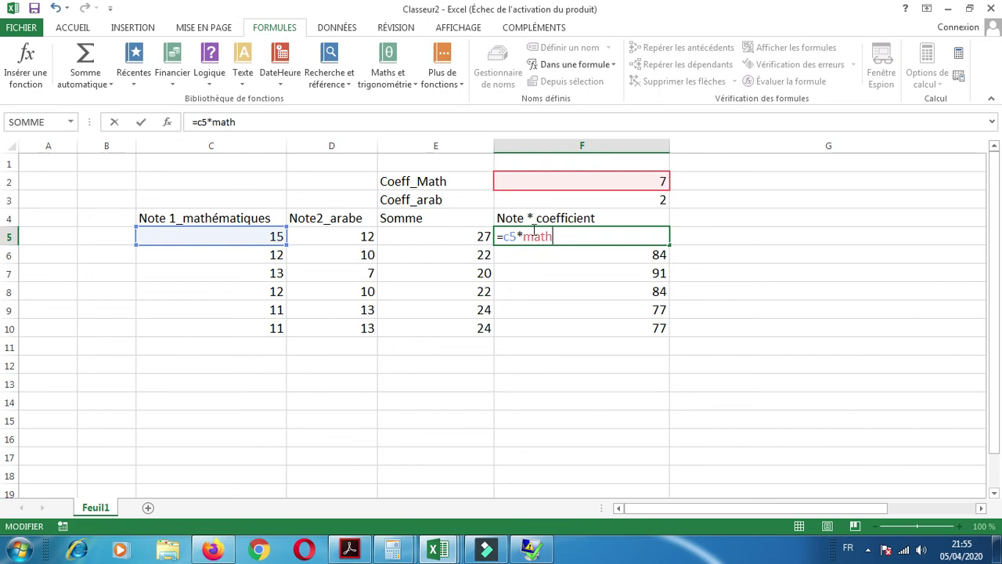
key(Return)
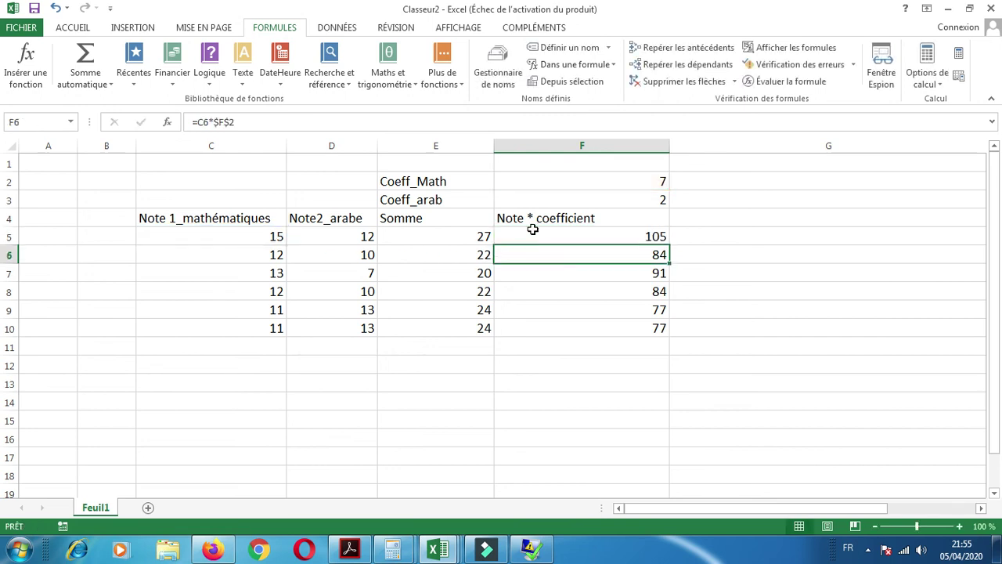
- Review the named-cell formula in F5 and the cells it refers to
double_click(571, 237)
click(521, 235)
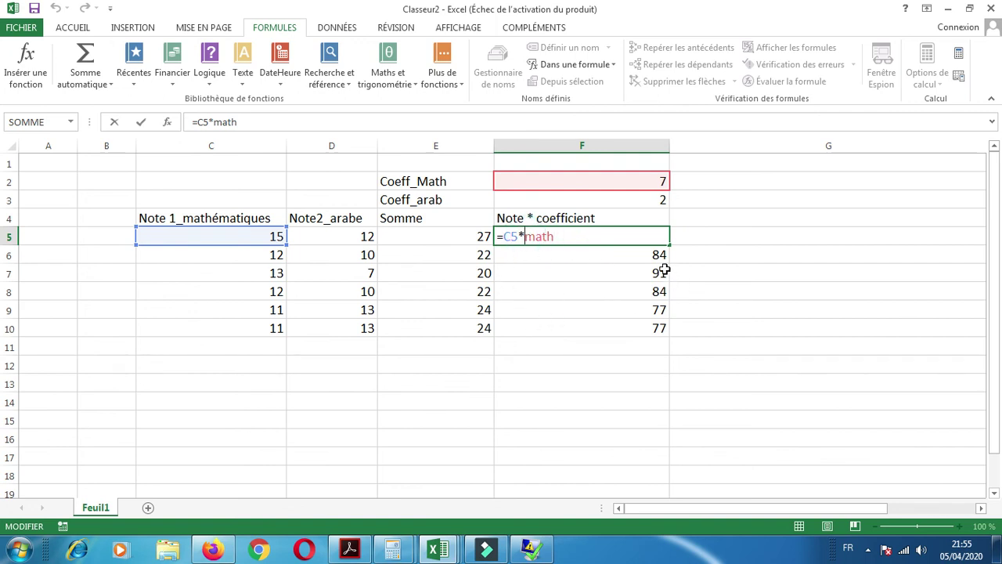
key(Return)
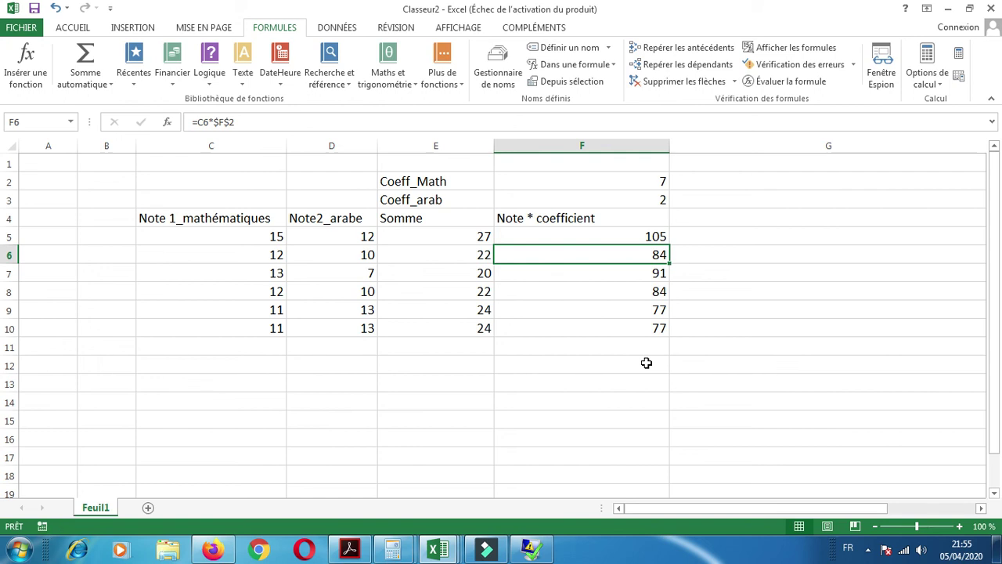
click(868, 549)
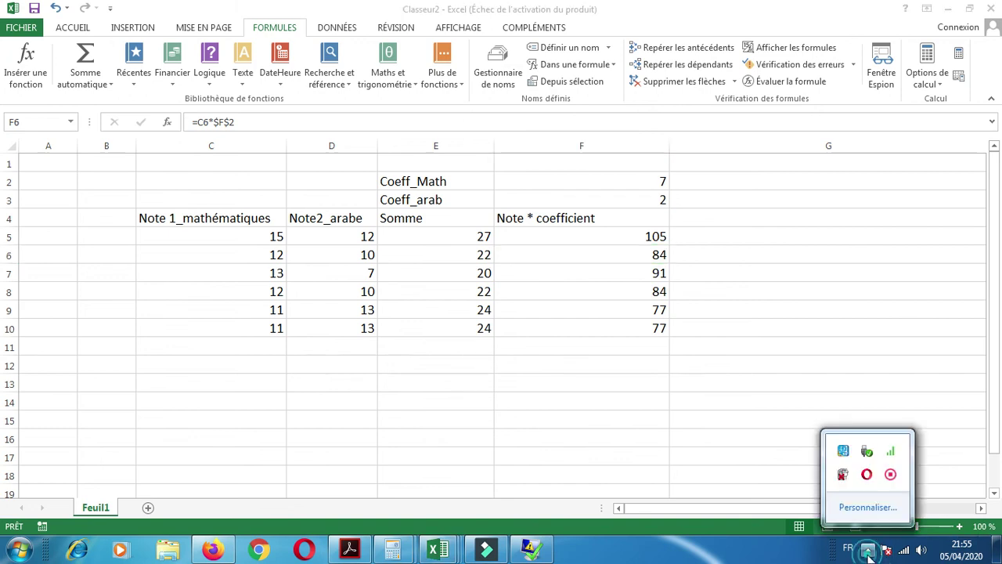
right_click(891, 475)
click(916, 485)
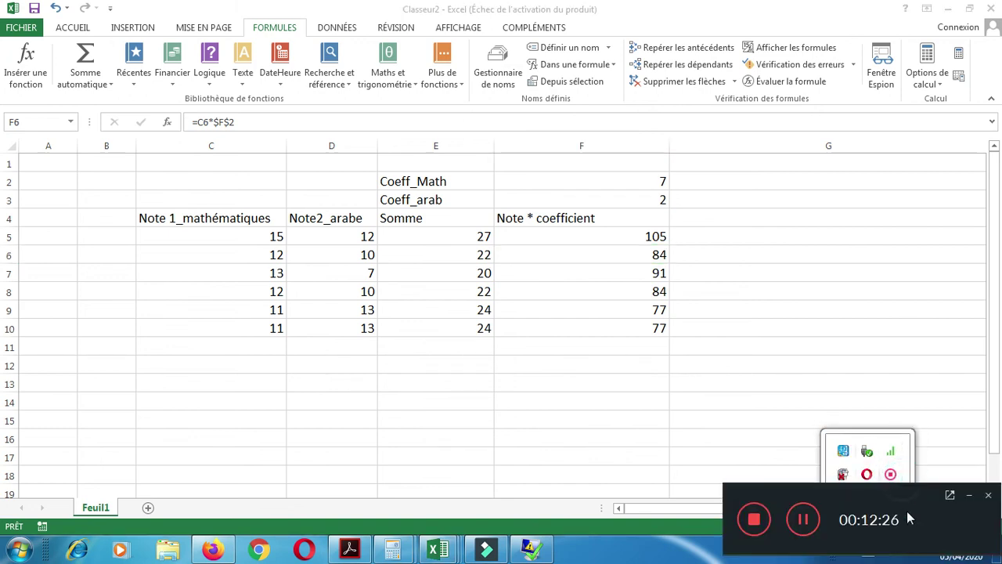